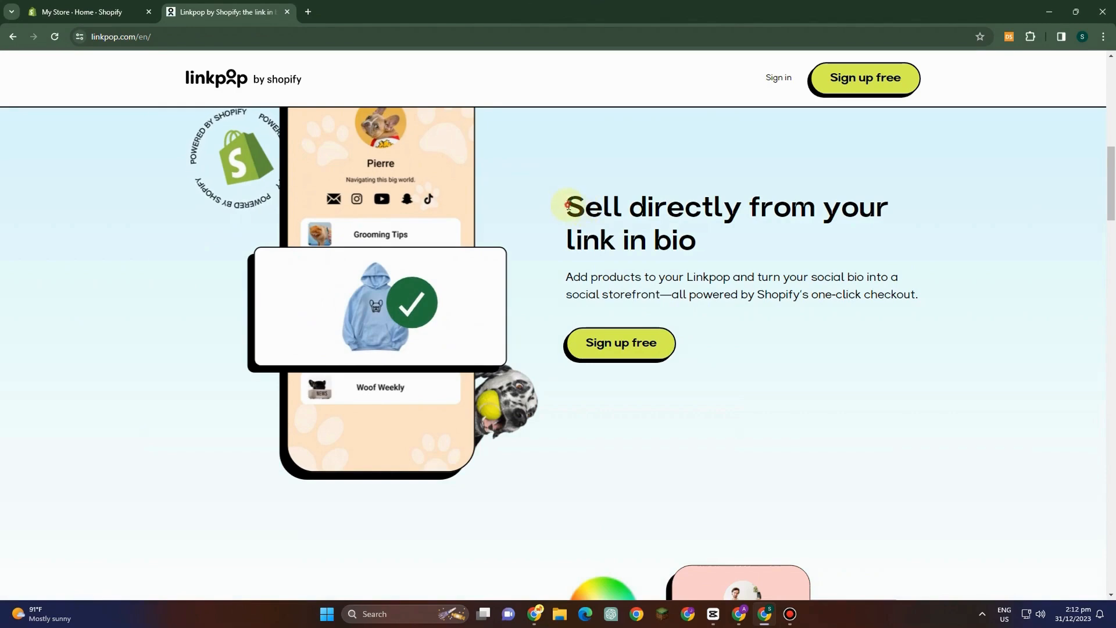
Step: Look through the Linkpop home page's sections on selling, page customization, analytics and ways to monetize
left_click(743, 418)
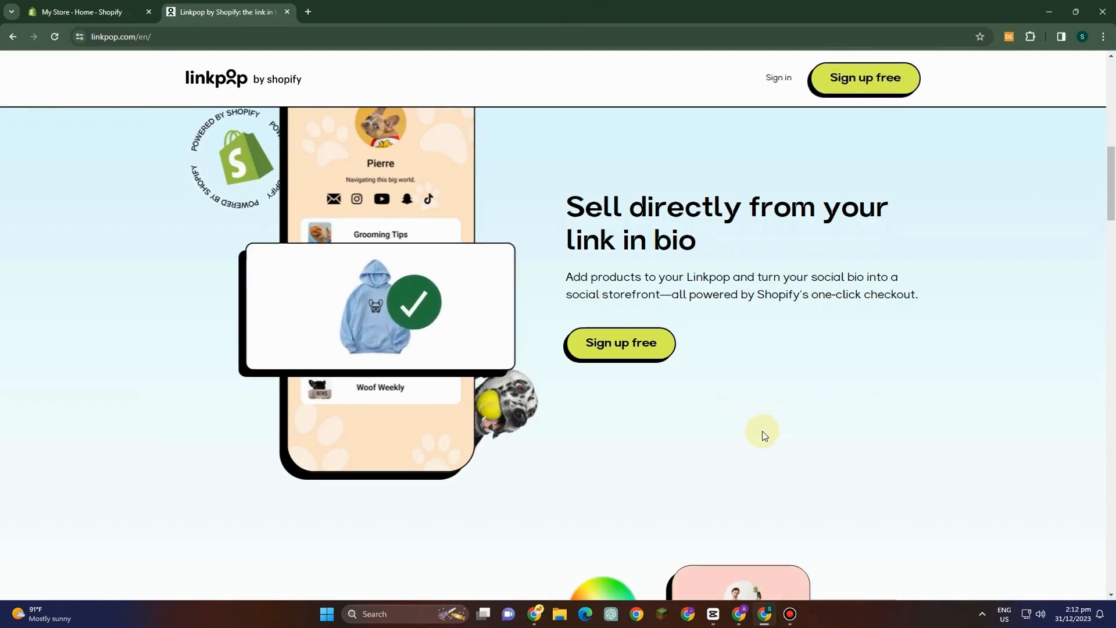
scroll(746, 422, "down", 4)
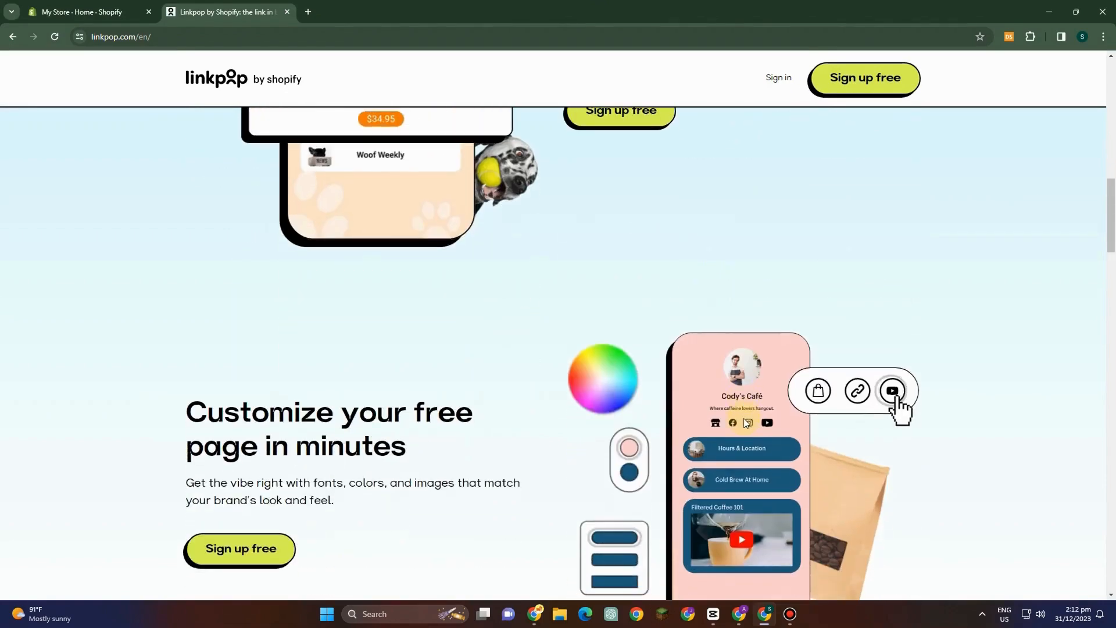
scroll(746, 421, "down", 3)
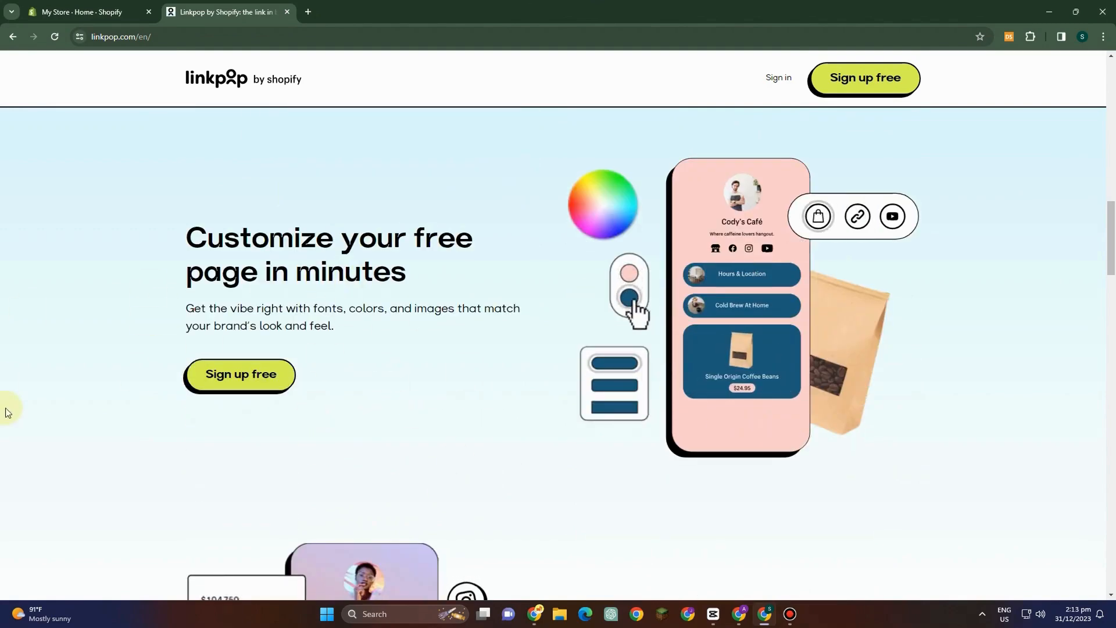
scroll(450, 402, "down", 4)
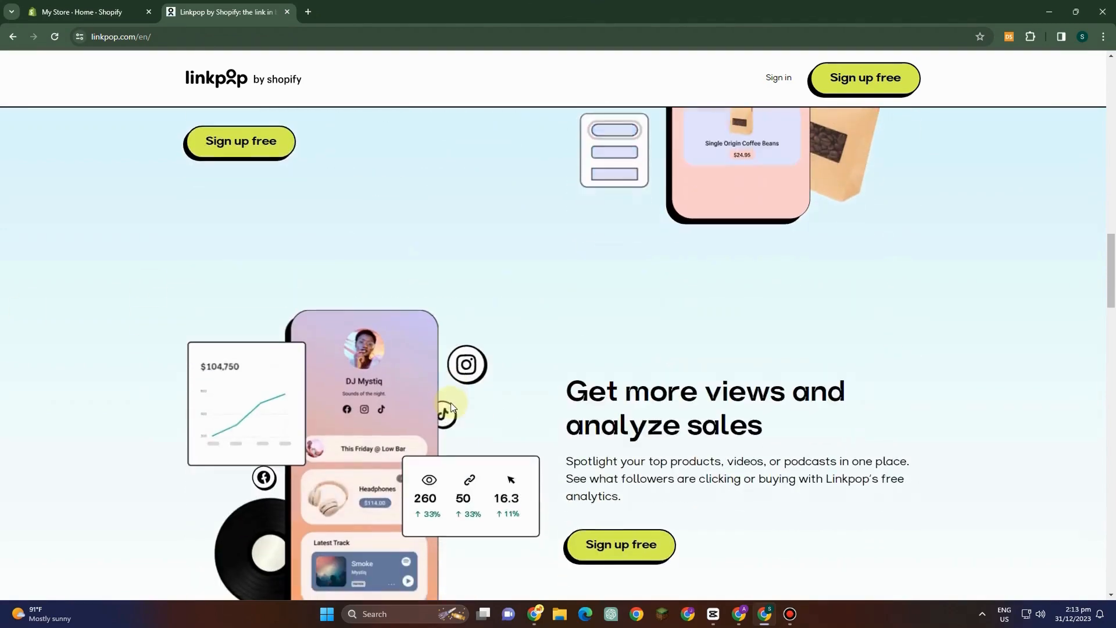
scroll(451, 402, "down", 3)
scroll(451, 402, "down", 4)
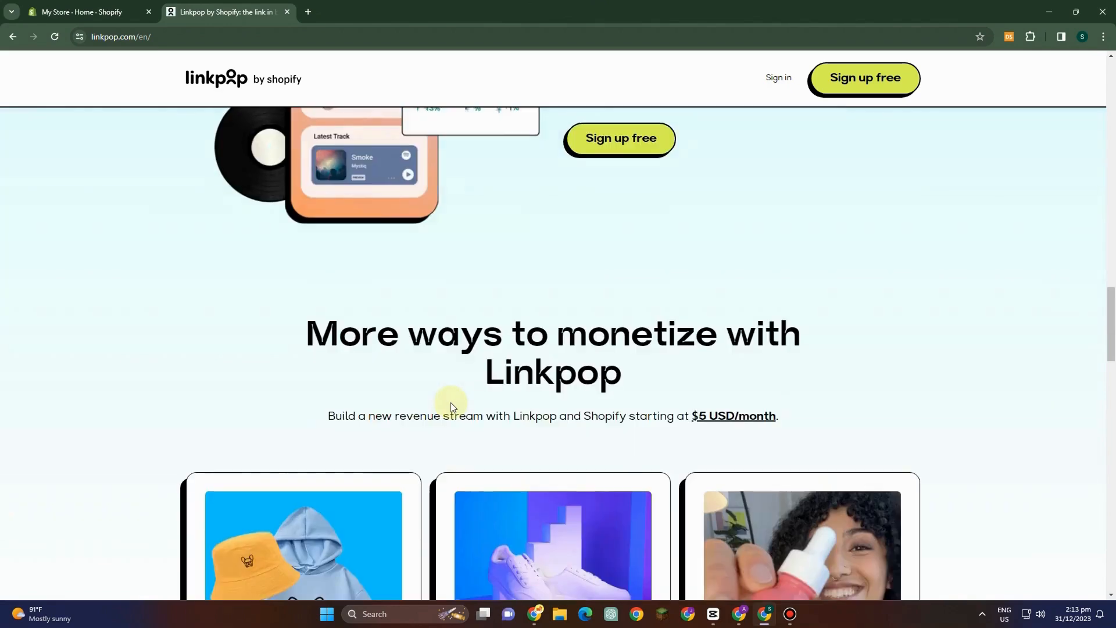
scroll(453, 406, "down", 9)
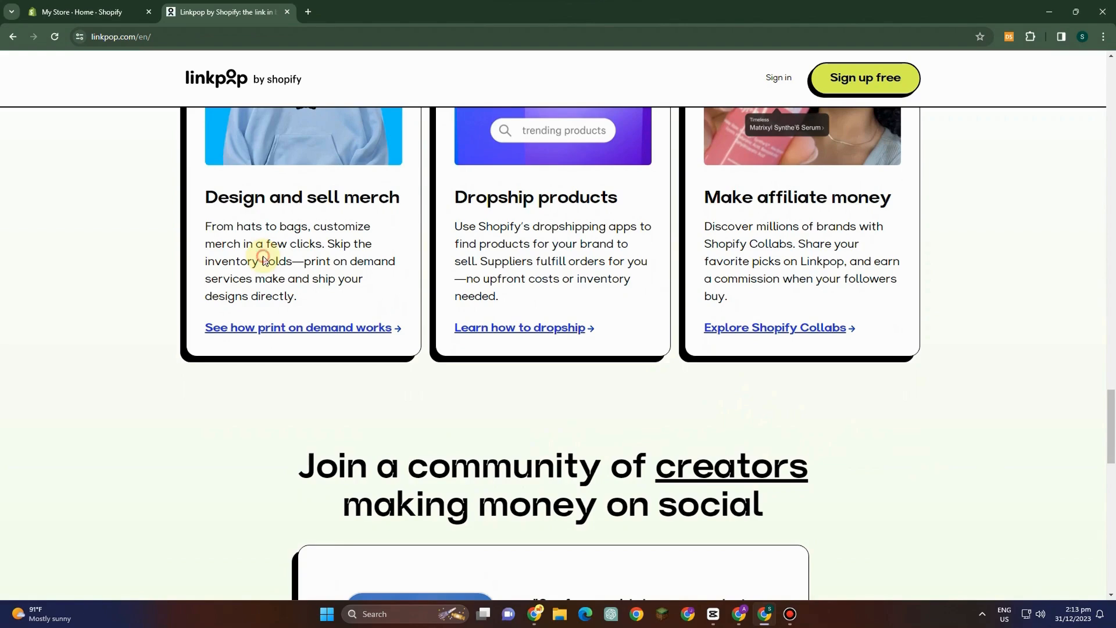
scroll(262, 259, "up", 4)
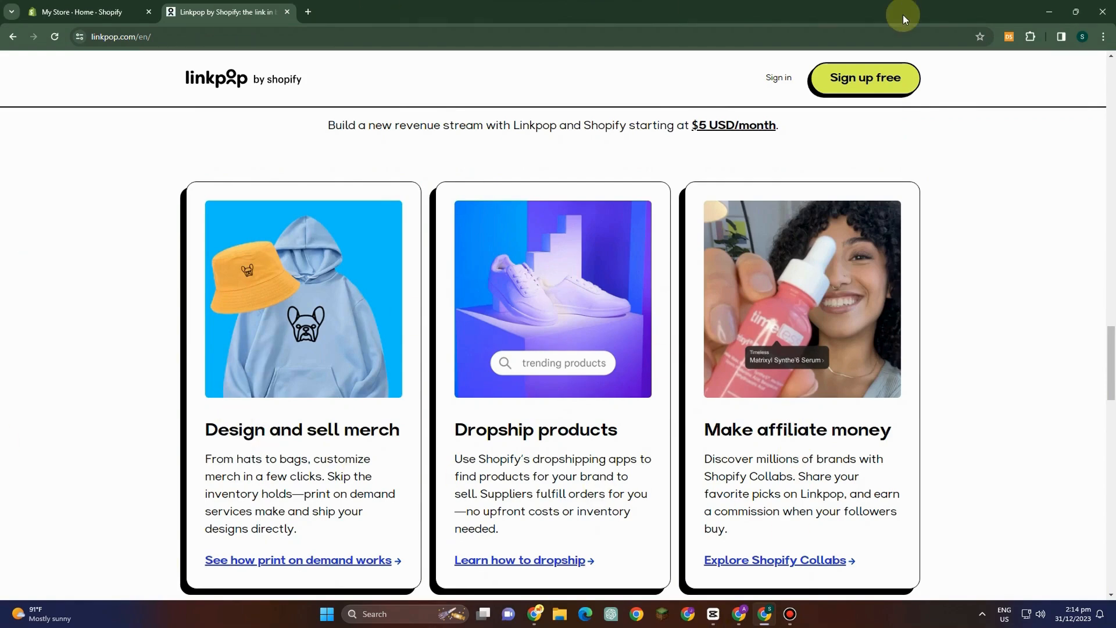
Step: Sign up for Linkpop with a Google account
left_click(860, 81)
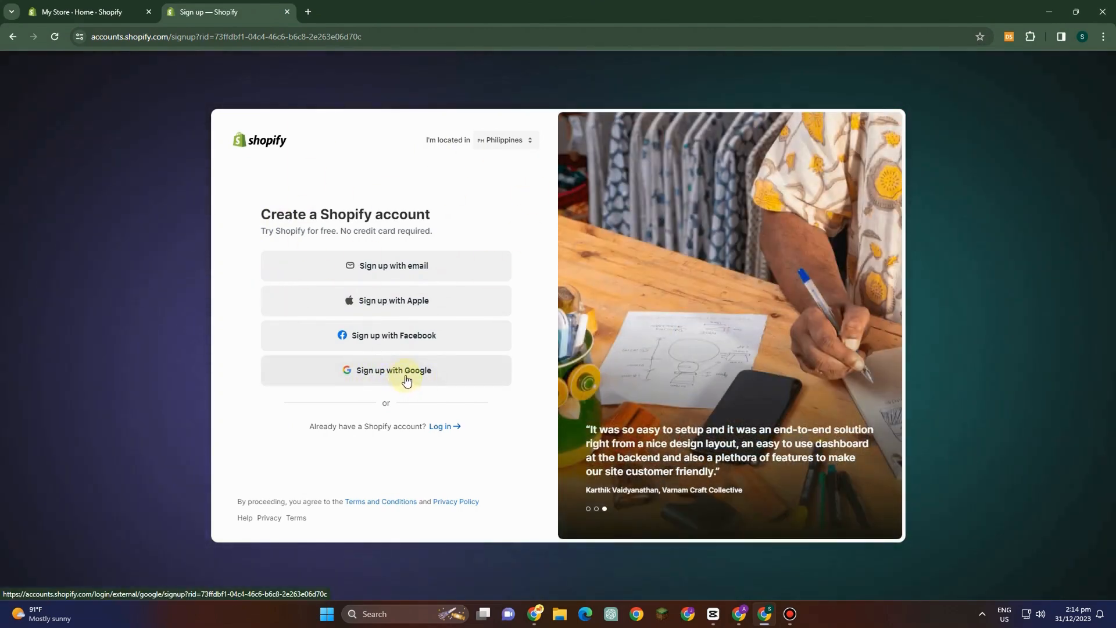
left_click(404, 370)
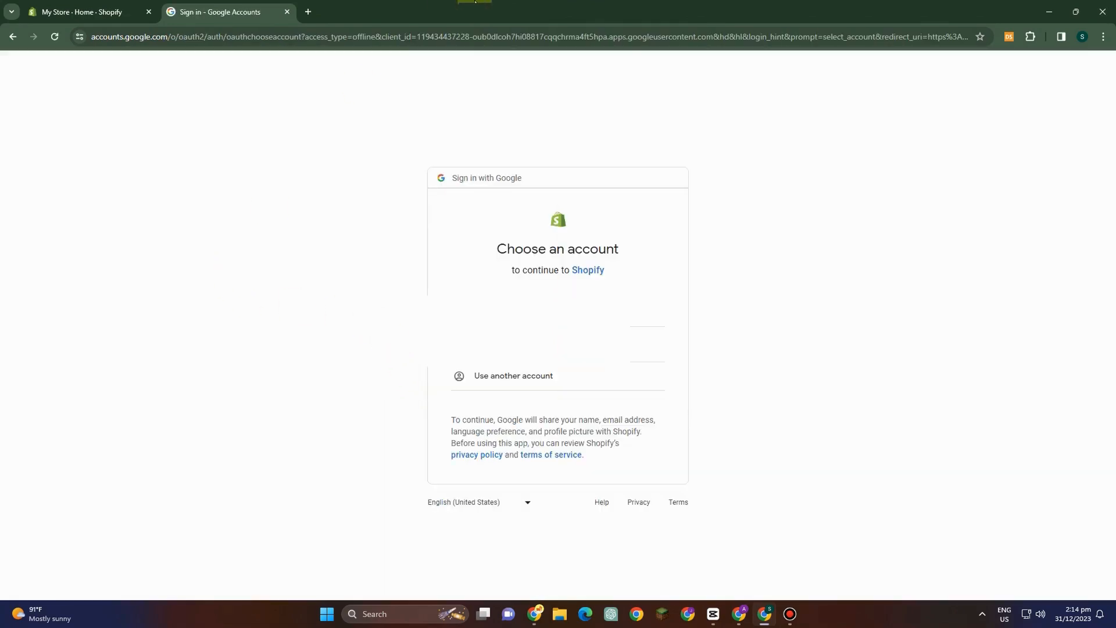
left_click(581, 309)
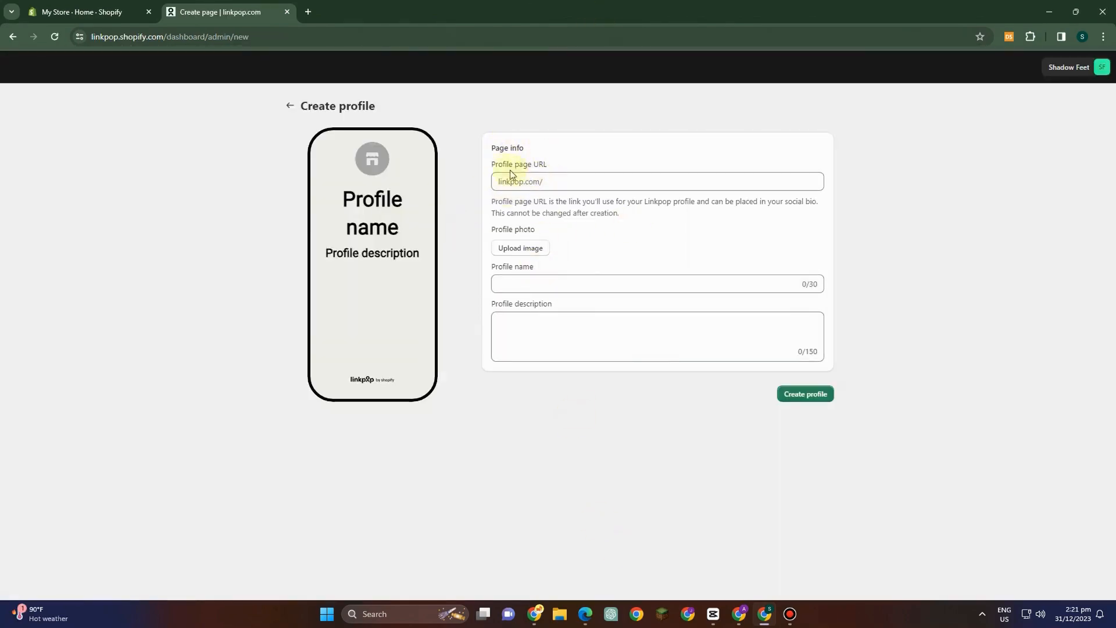
Step: Set the profile page URL to "Aesthetic" and switch to Canva in Microsoft Edge
left_click(561, 185)
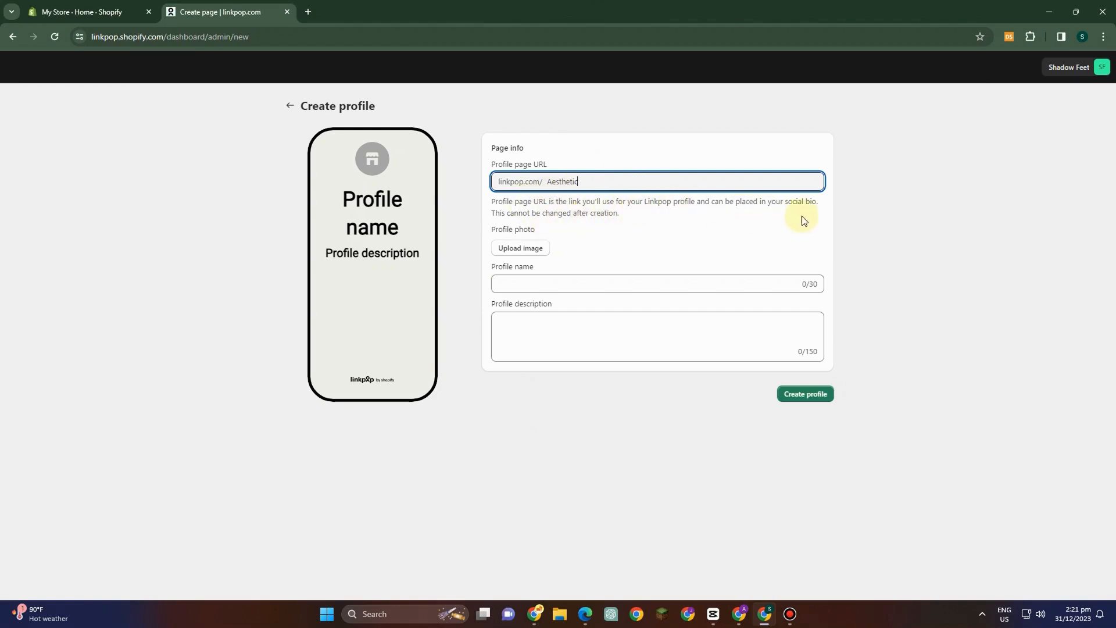
left_click(578, 244)
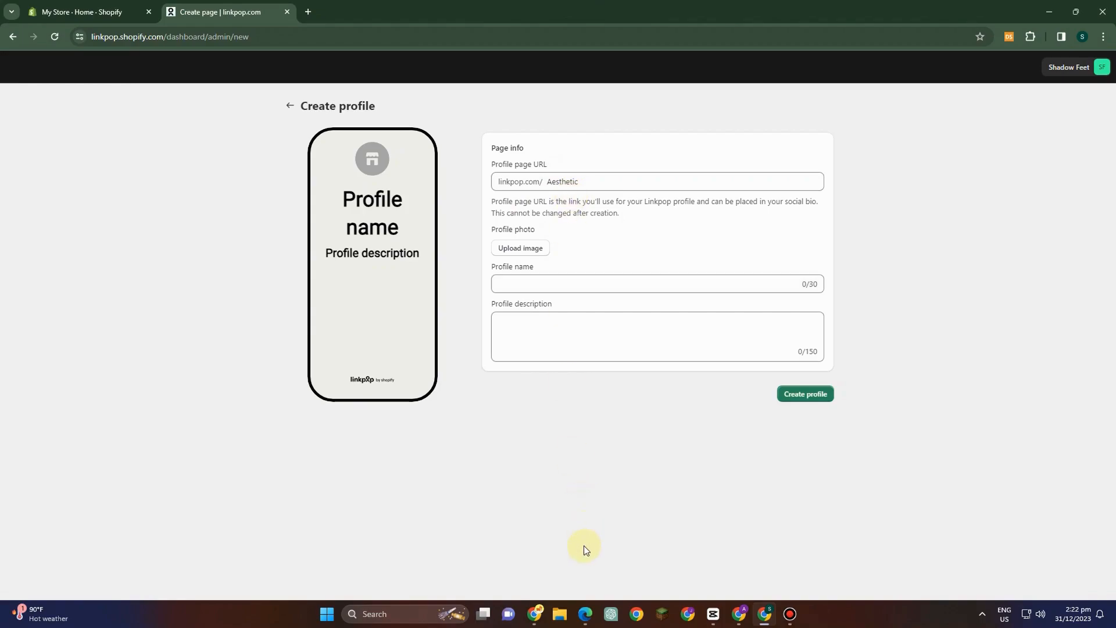
left_click(587, 617)
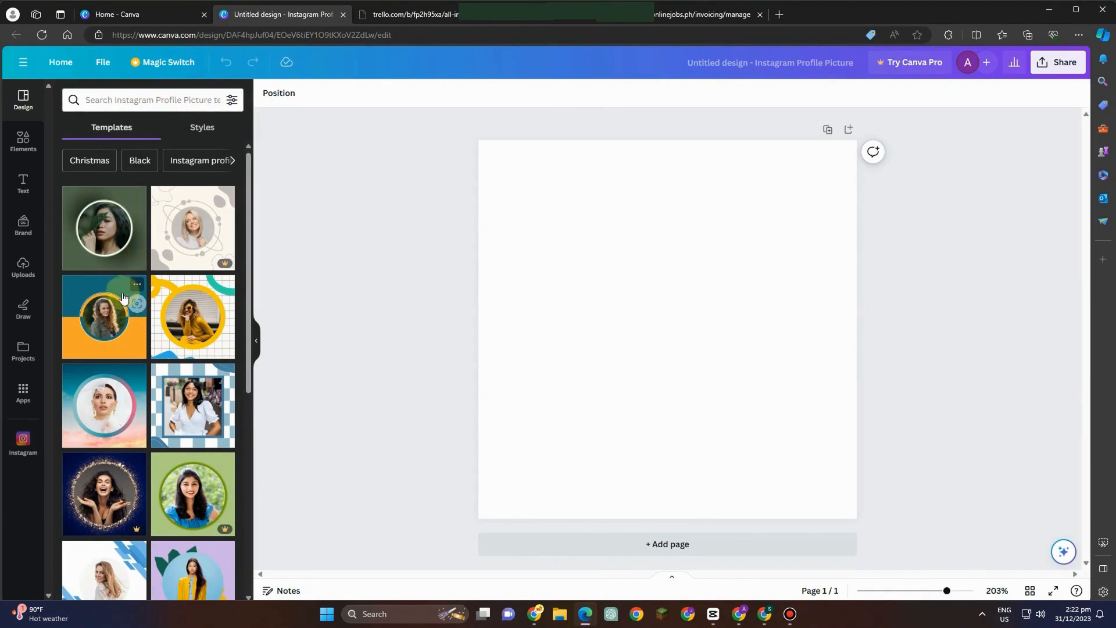
left_click(113, 256)
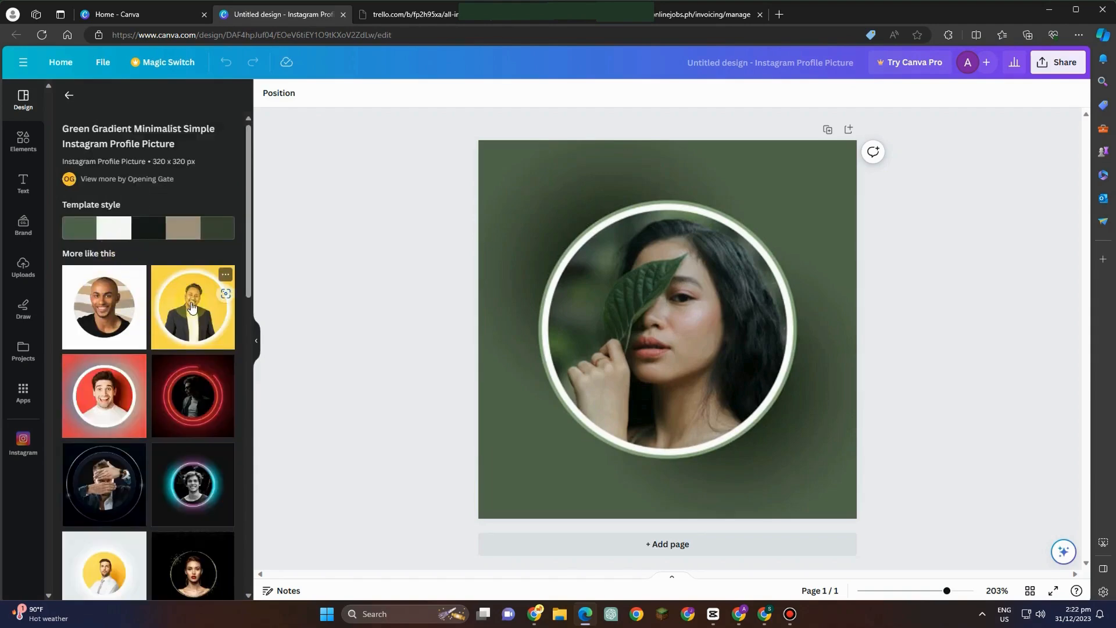
left_click(127, 392)
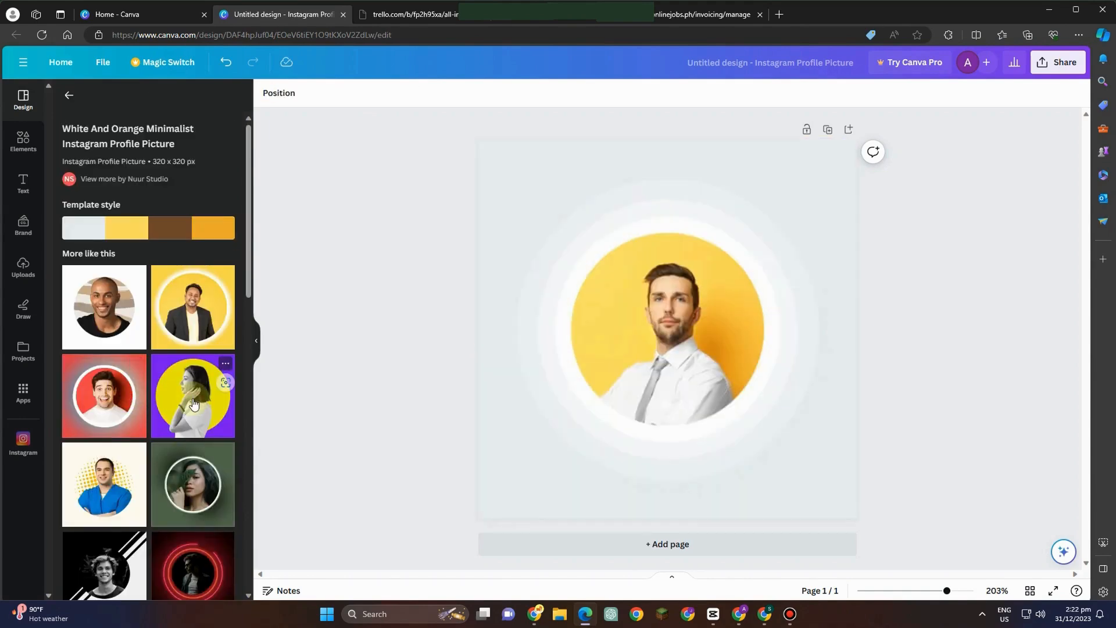
left_click(183, 479)
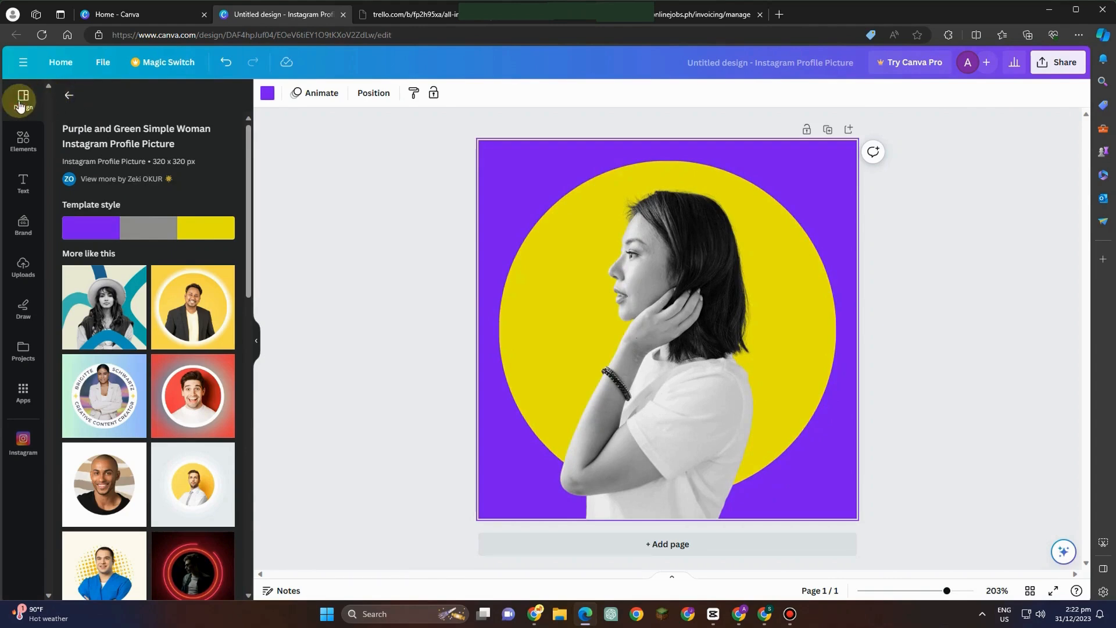
Step: Find the Gold Luxury Initial Circle Logo among the Canva logo templates and open it for customizing
left_click(60, 62)
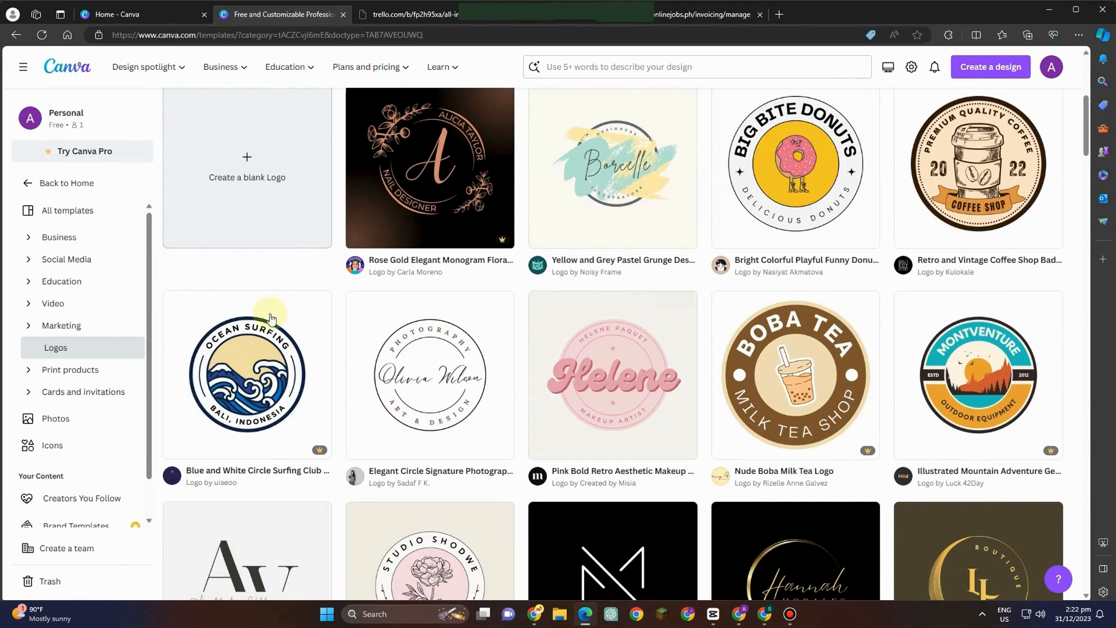
scroll(671, 418, "down", 2)
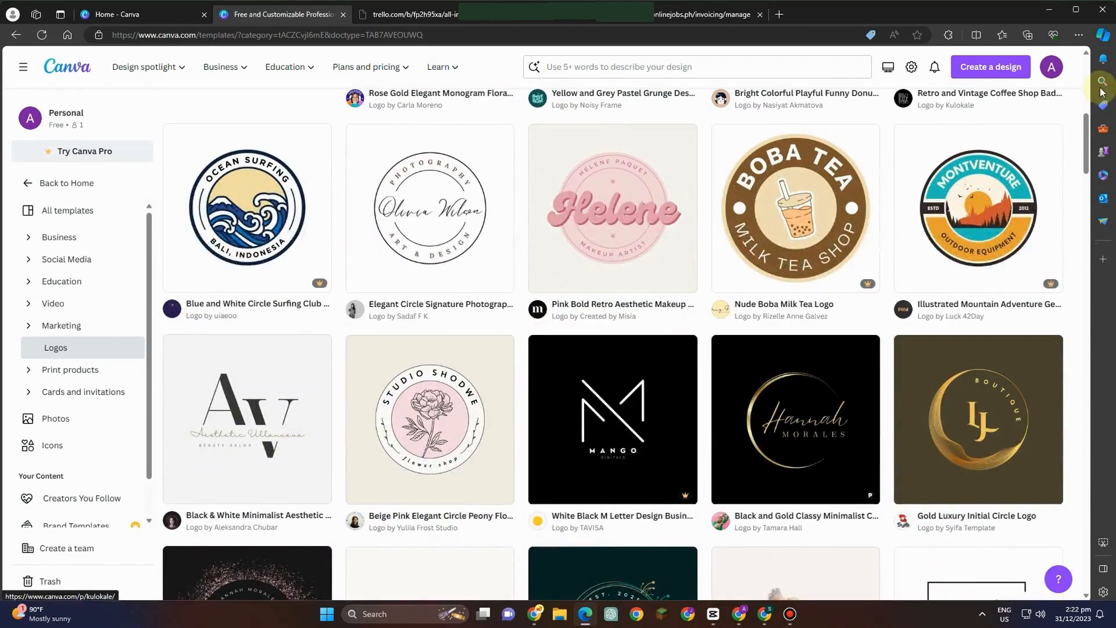
scroll(594, 283, "down", 3)
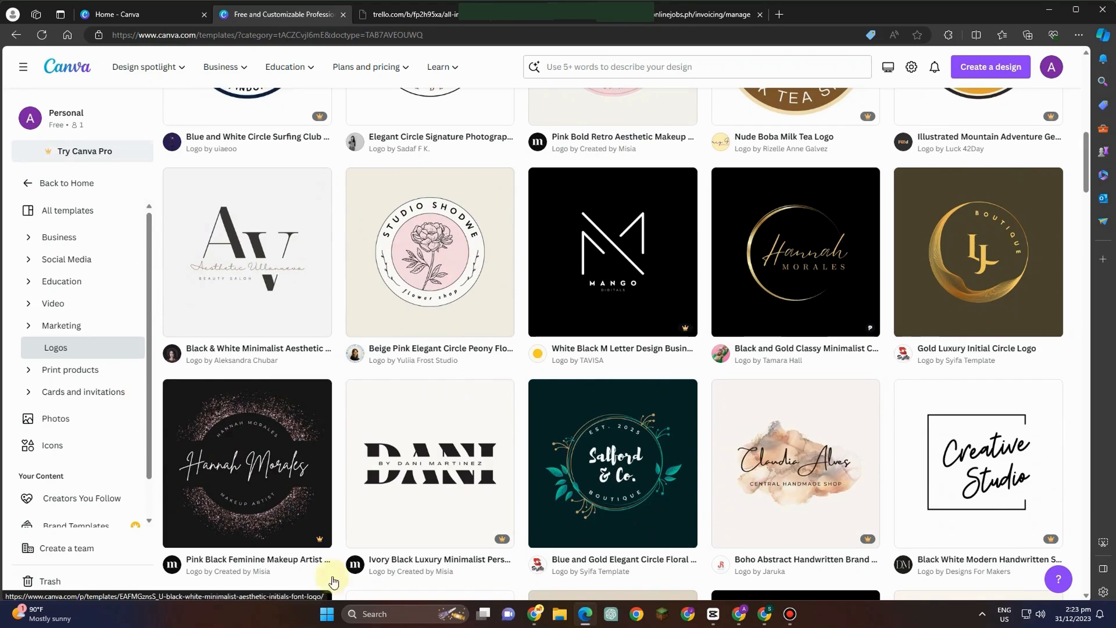
left_click(967, 255)
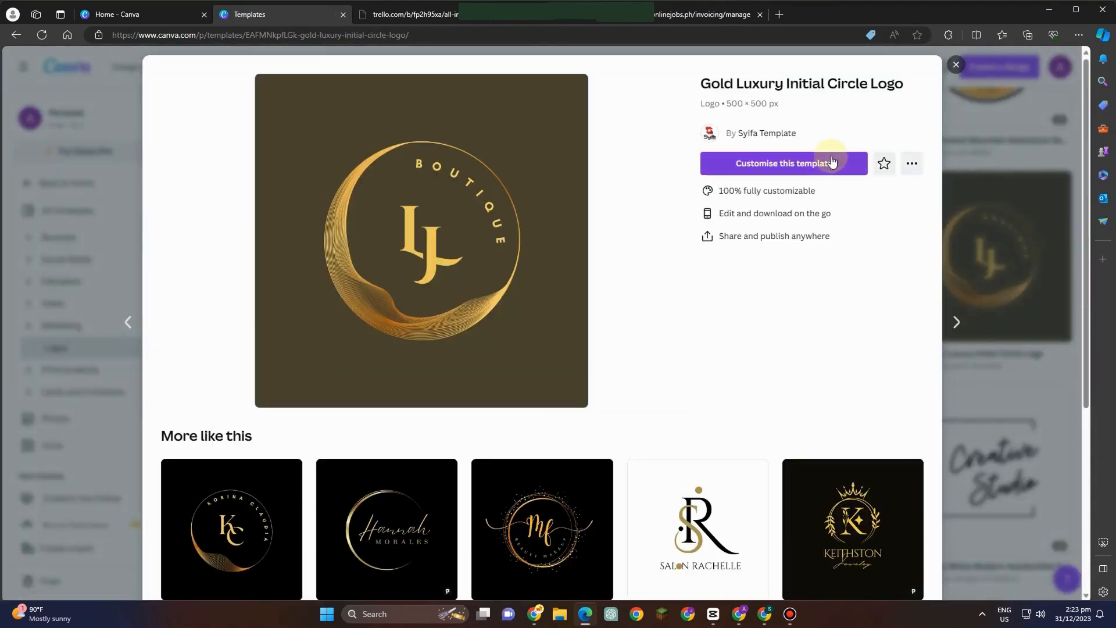
left_click(806, 163)
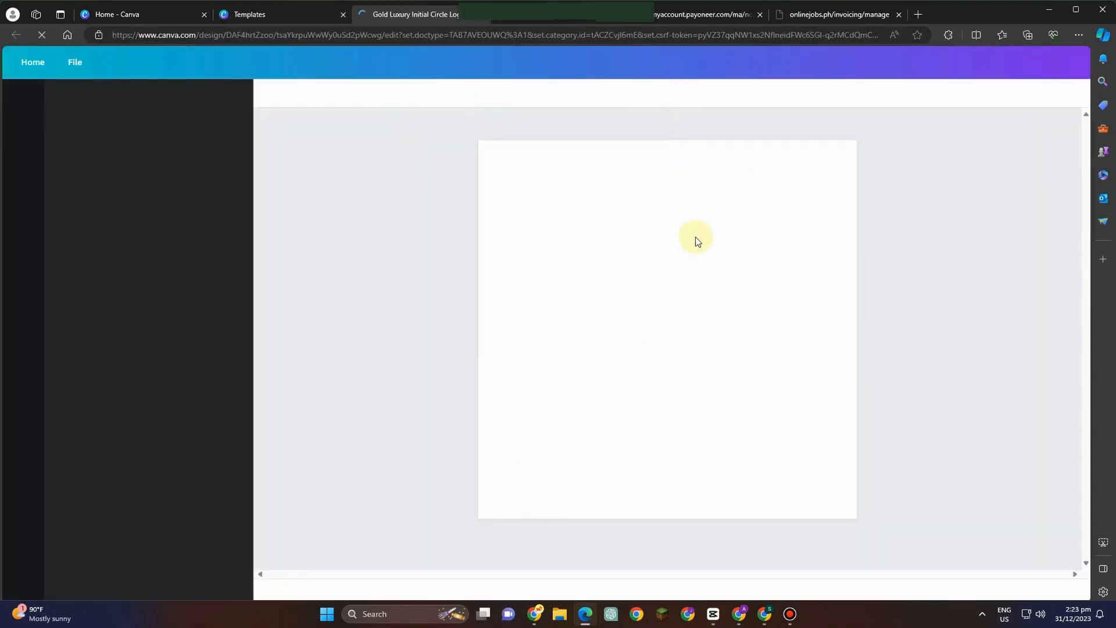
Step: Replace the curved word BOUTIQUE in the logo with AESTHETIC
double_click(692, 244)
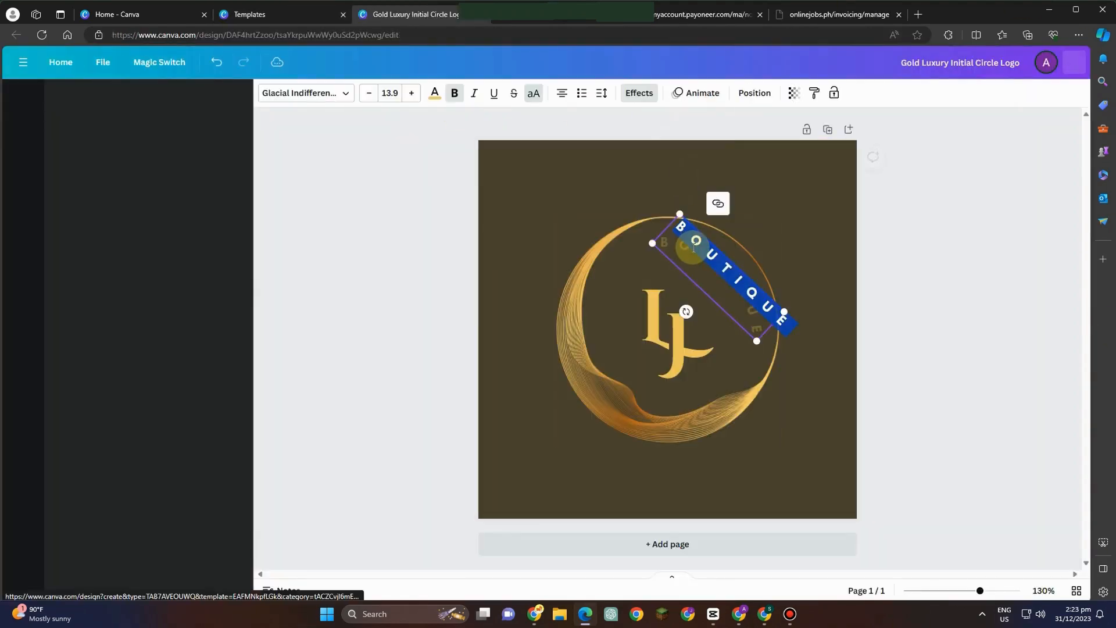
type("AESTHETIC")
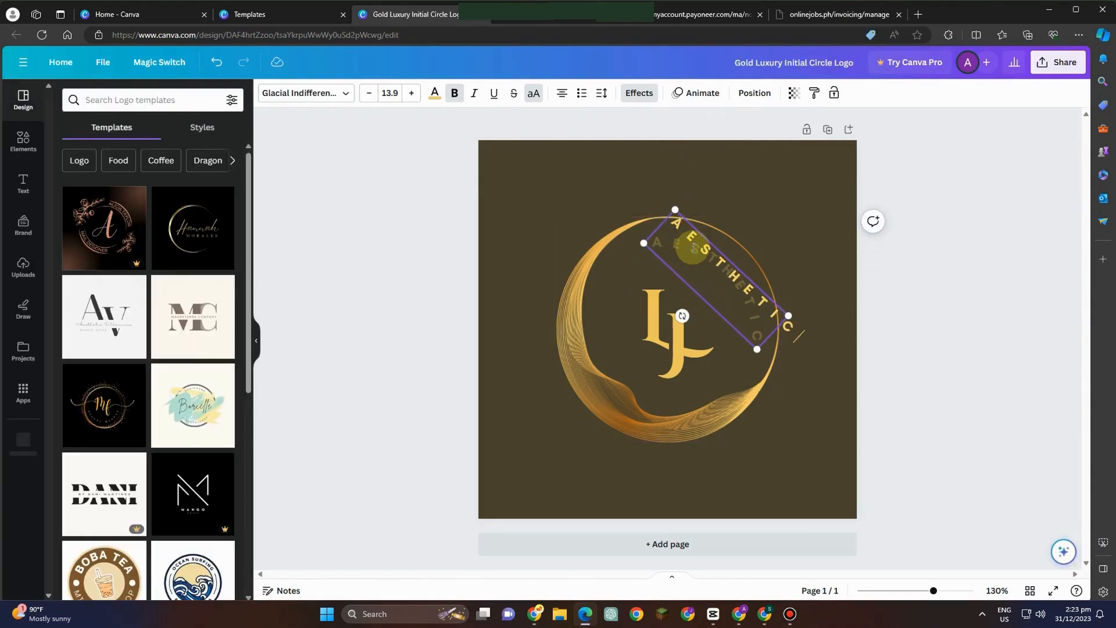
left_click_drag(676, 211, 731, 290)
left_click(825, 314)
Step: Change the two initials in the middle of the logo from L and J to A and T
left_click(665, 335)
left_click(651, 315)
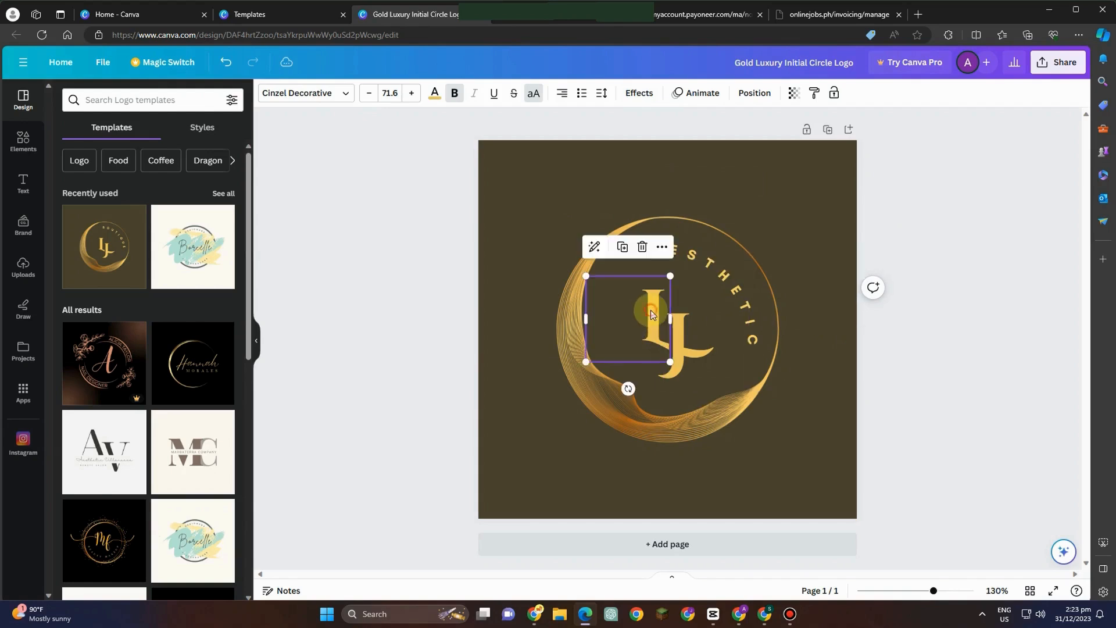
double_click(650, 315)
type("A")
left_click(687, 342)
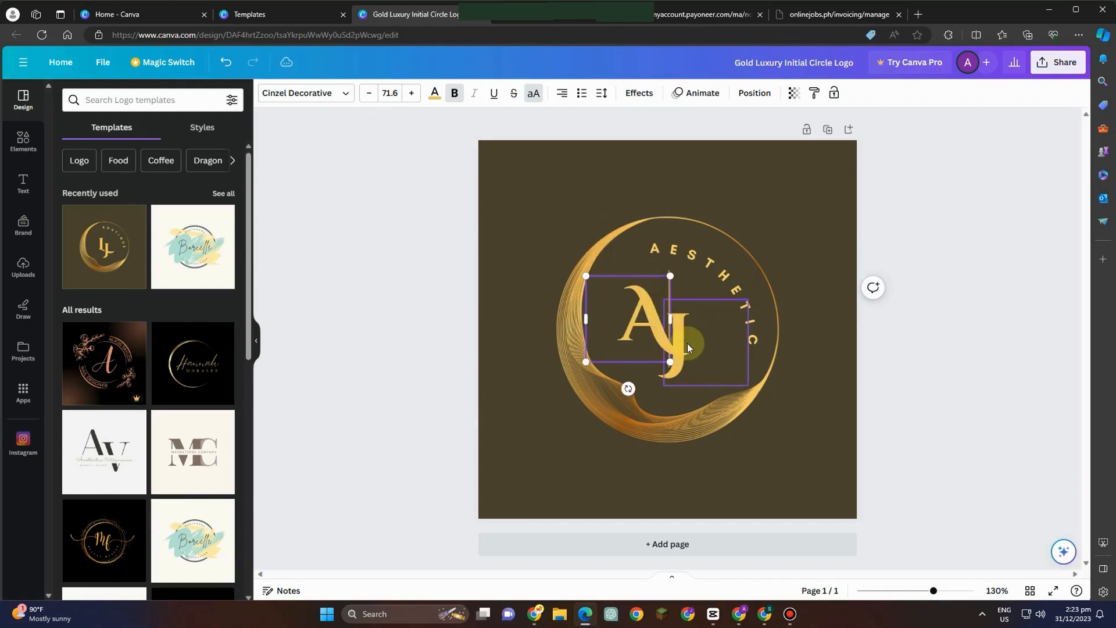
double_click(686, 344)
key("BackSpace")
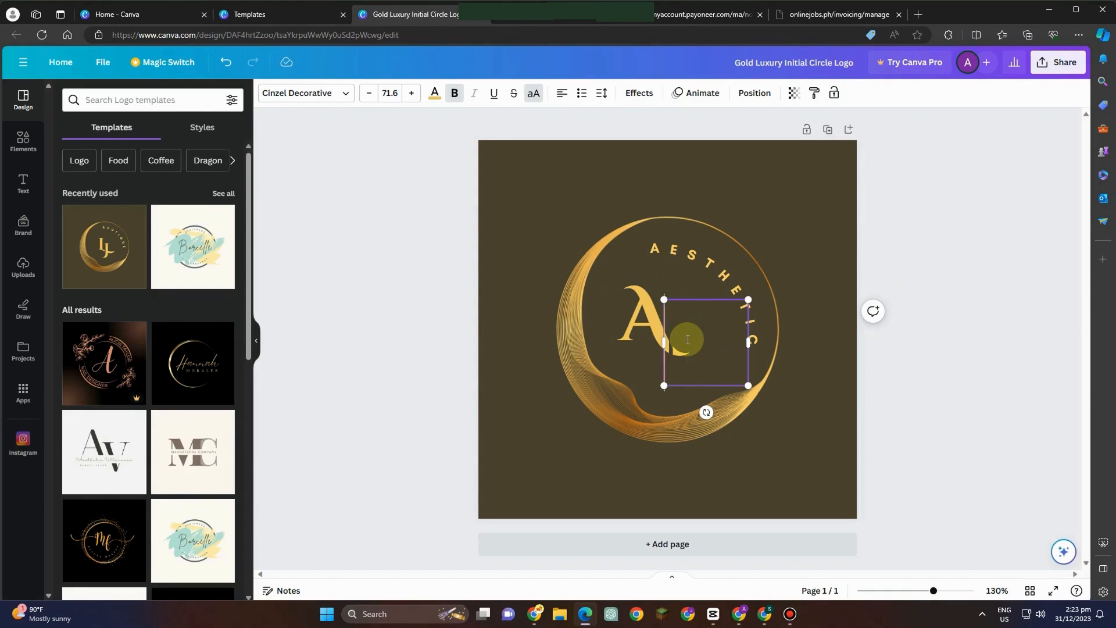
type("T")
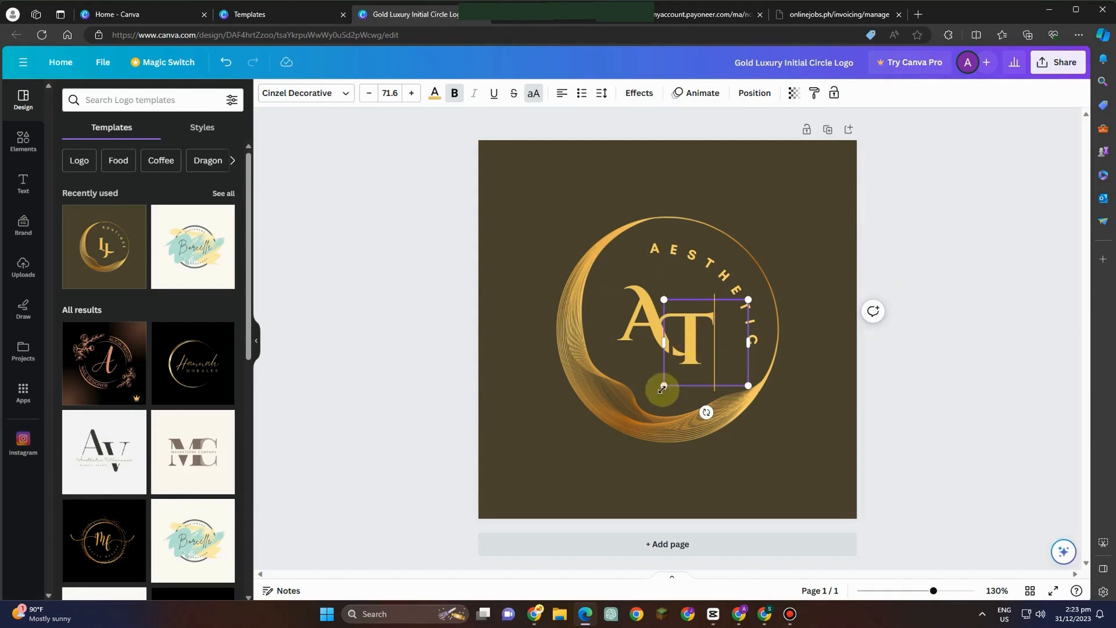
left_click(972, 269)
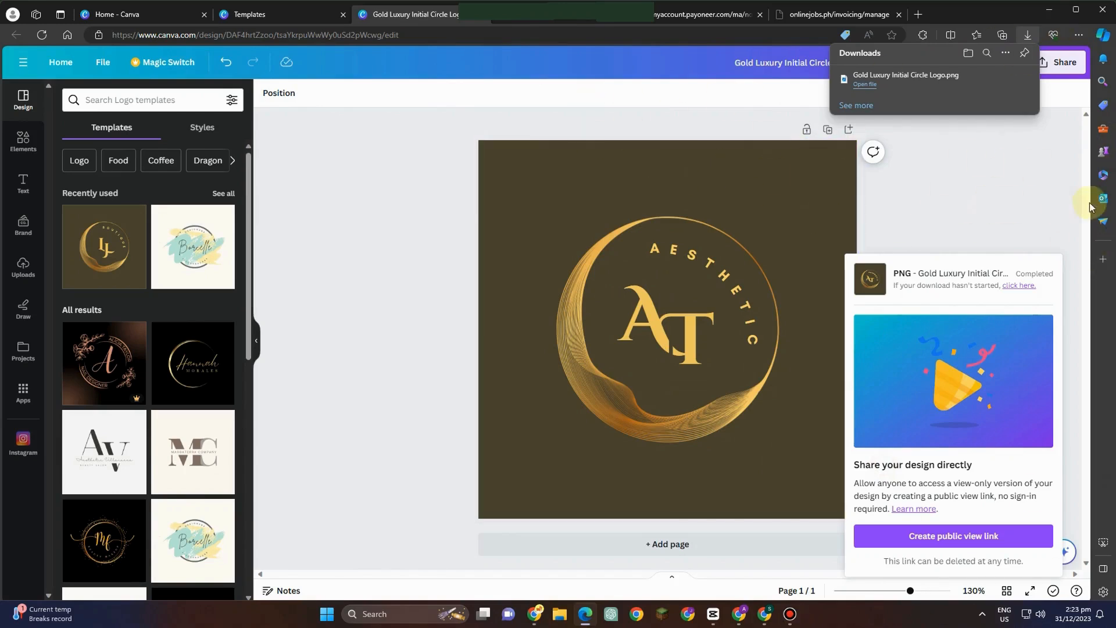
Step: Return to the Linkpop profile form and upload the finished AT logo as the profile photo
left_click(971, 186)
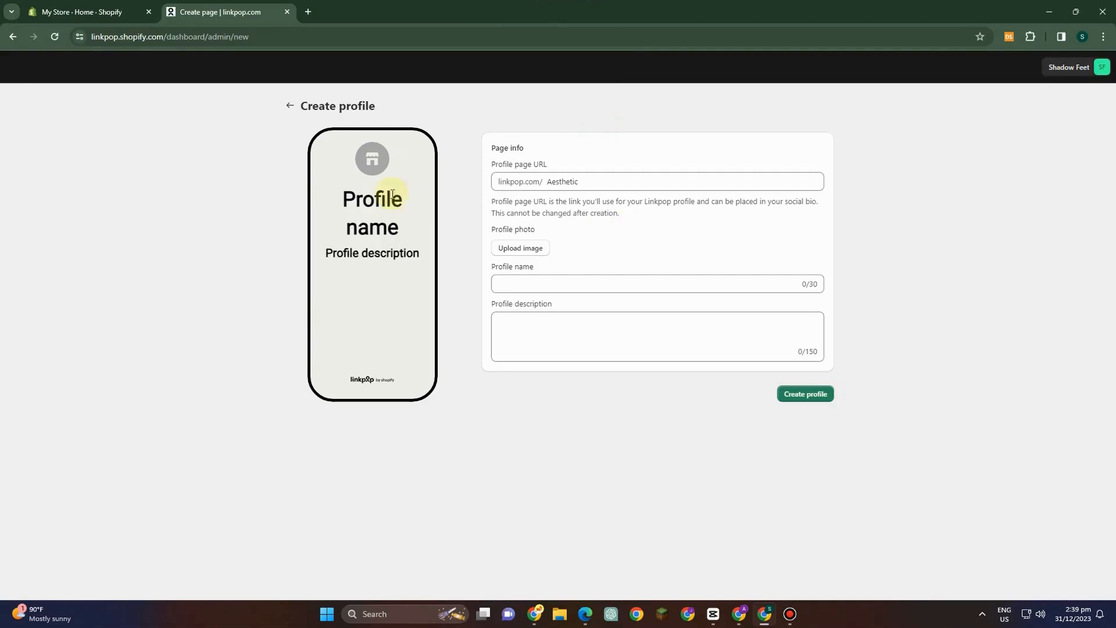
left_click(520, 248)
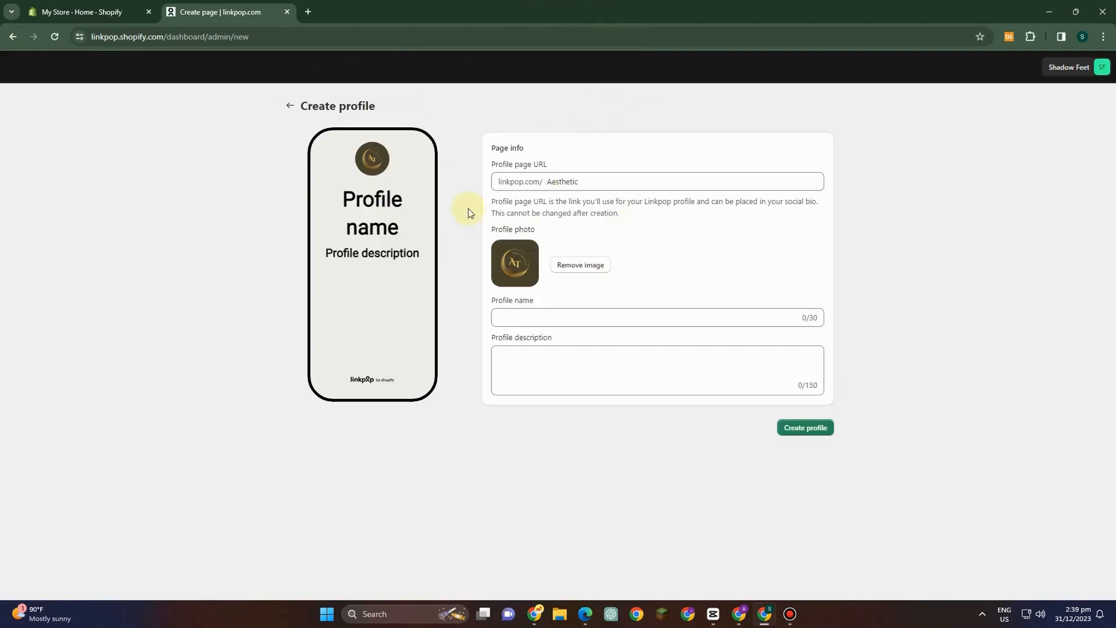
Step: Name the profile "Aesthetic", describe it as "Elevate your Fashion with the Aesthetic. Experience the future of our product today!" and create it
left_click(548, 319)
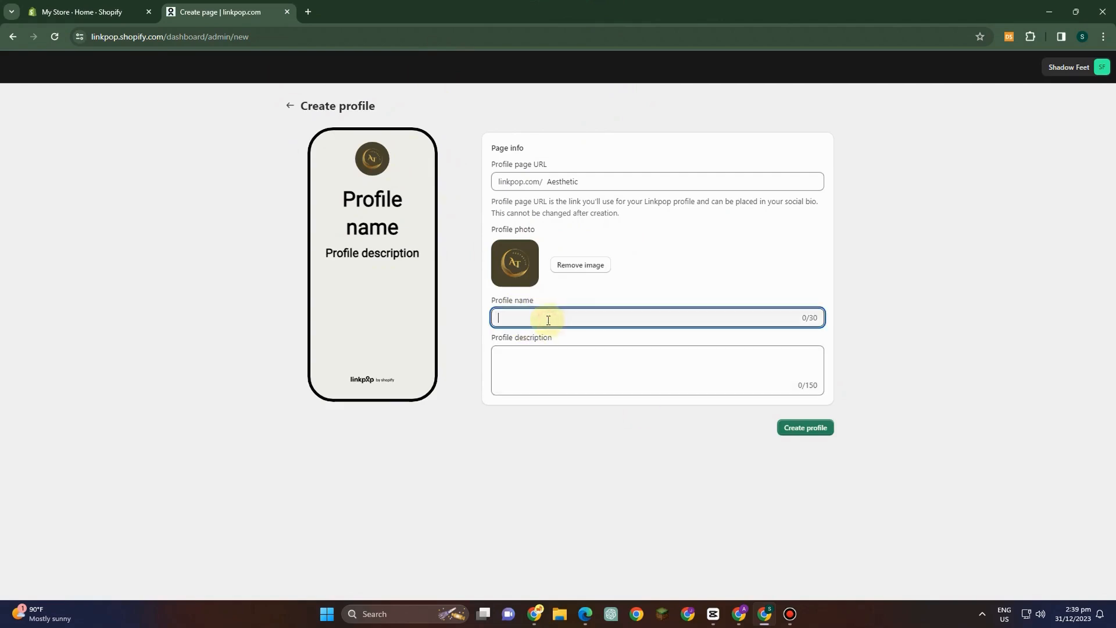
type("Aesthe")
type("tic")
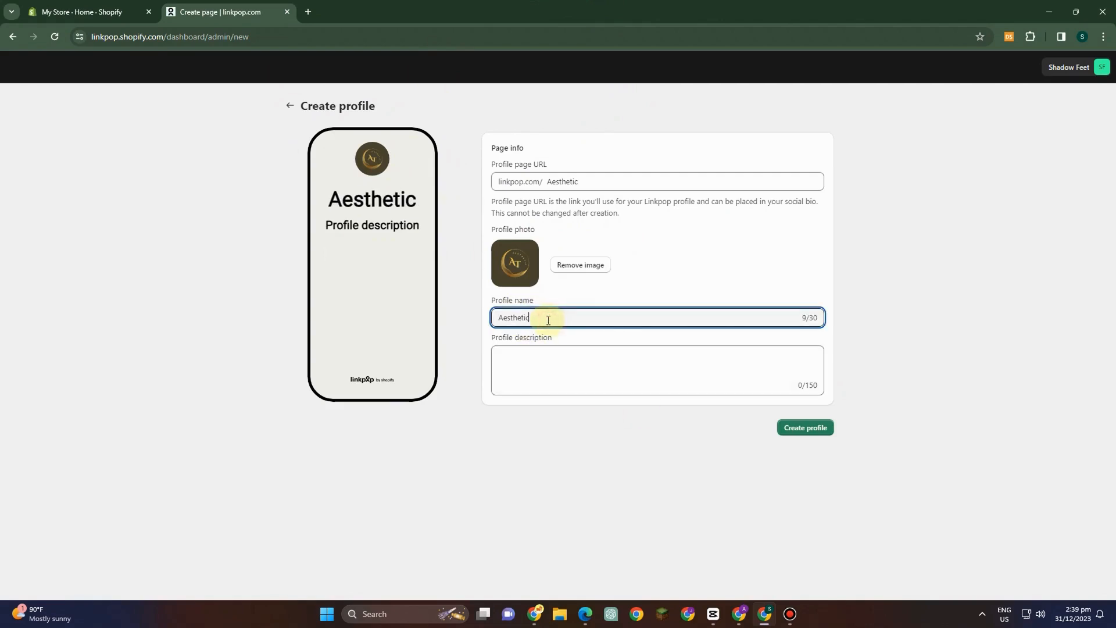
left_click(559, 367)
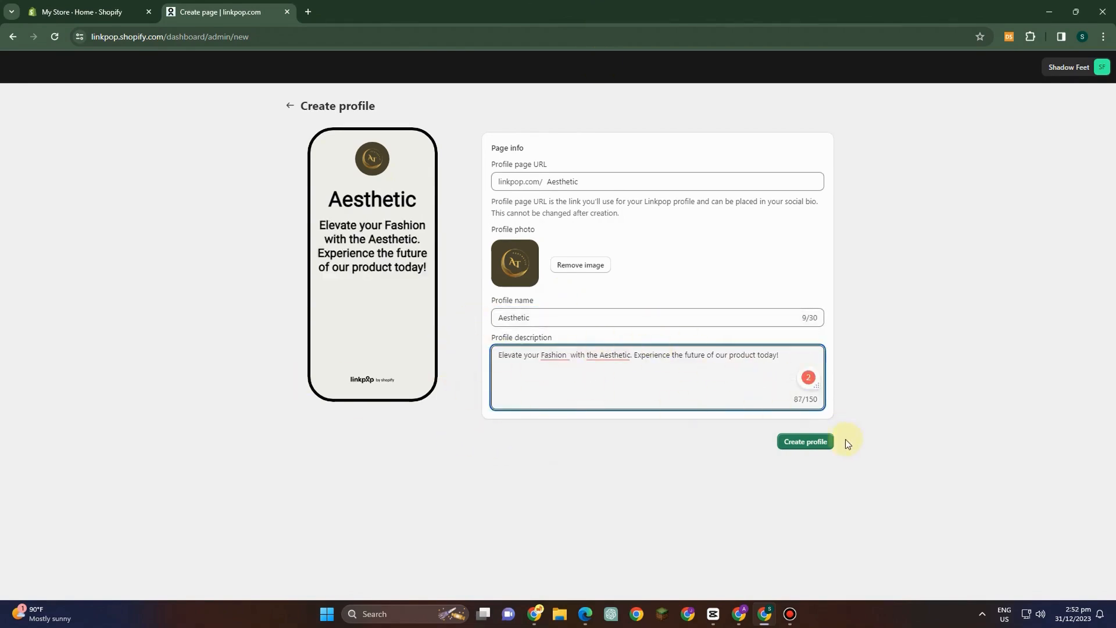
left_click(803, 443)
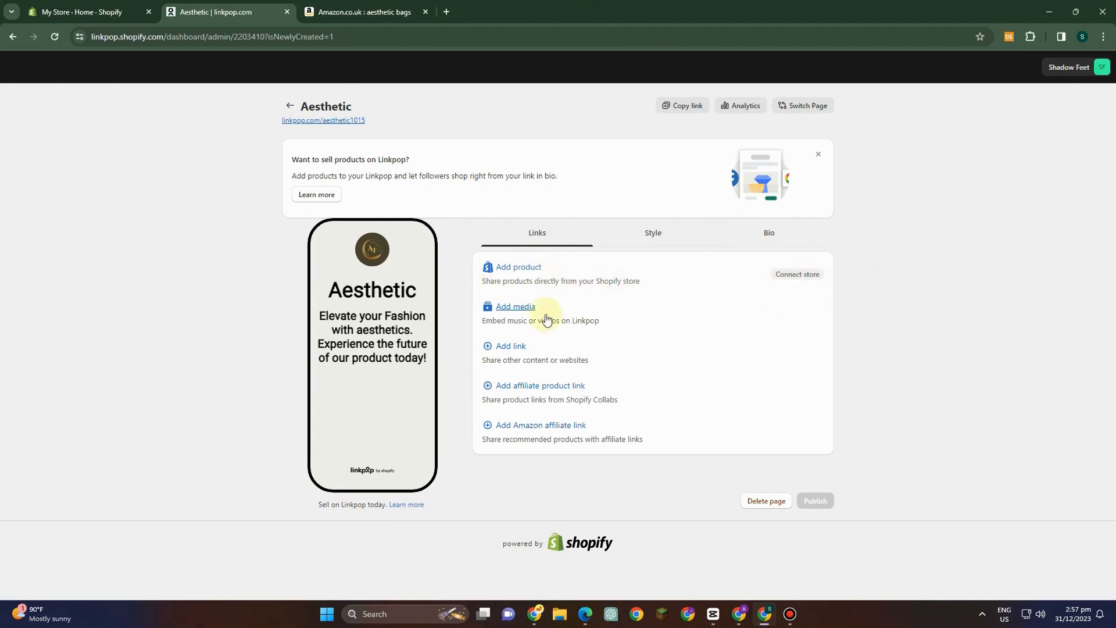
Step: Add a media block to the Aesthetic page's links
left_click(521, 312)
scroll(595, 372, "down", 2)
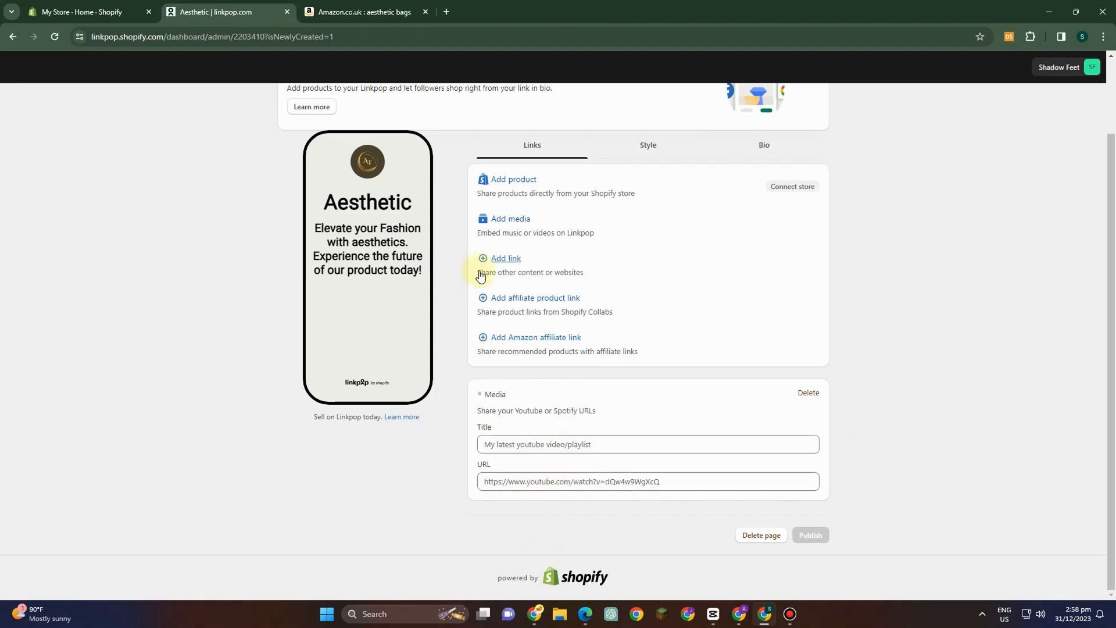
Step: Try a link block titled "Aesthetic bags" on the page and clear its title again
left_click(516, 262)
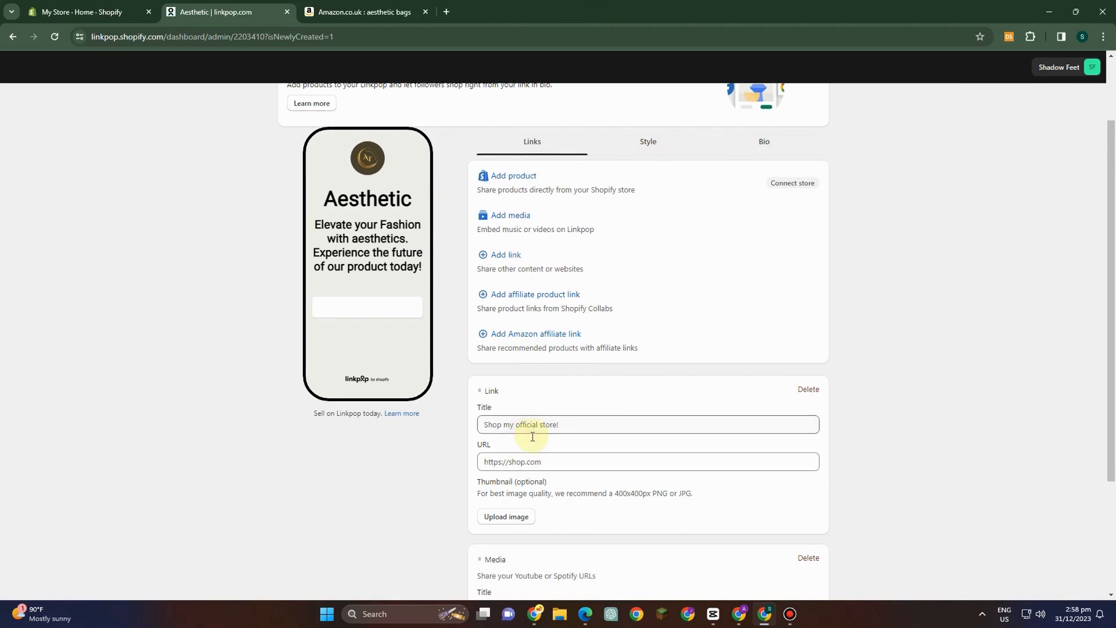
scroll(533, 436, "down", 1)
left_click(532, 372)
type("Aesthetic bags")
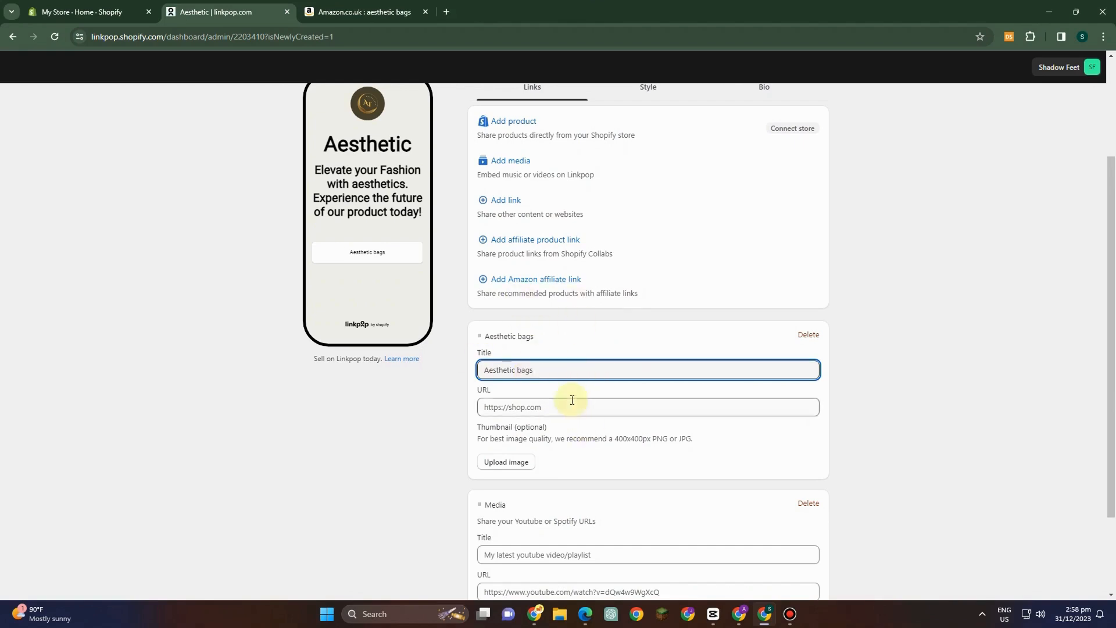
key("ctrl+a")
key("BackSpace")
scroll(531, 248, "up", 1)
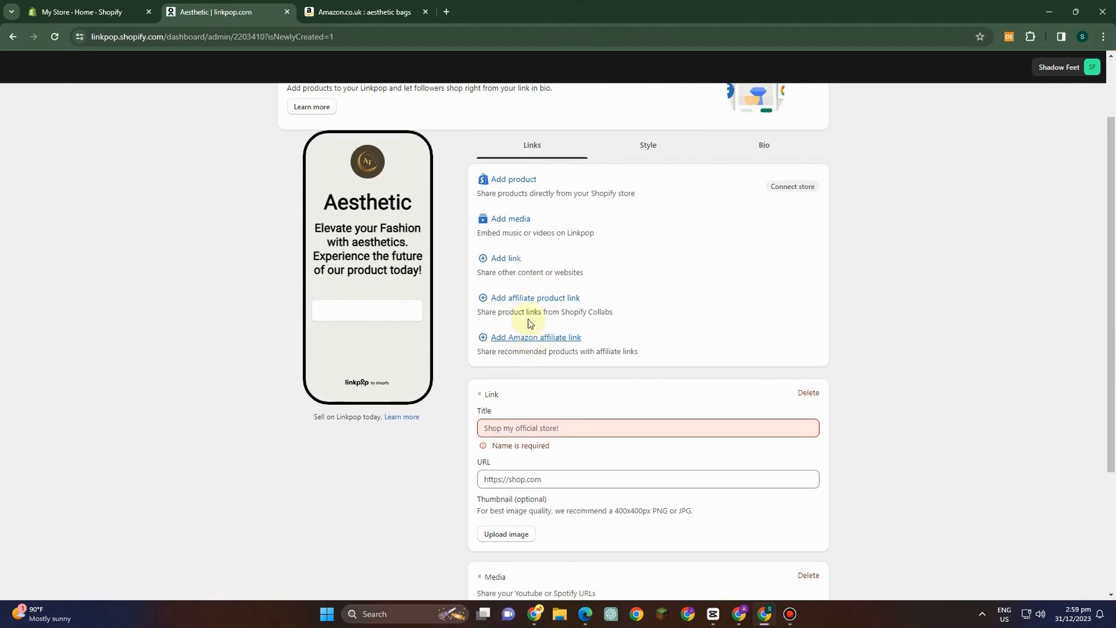
Step: Examine the options for adding an affiliate product link and an Amazon affiliate link, adding neither
left_click(526, 297)
left_click(645, 213)
left_click(531, 337)
left_click(696, 275)
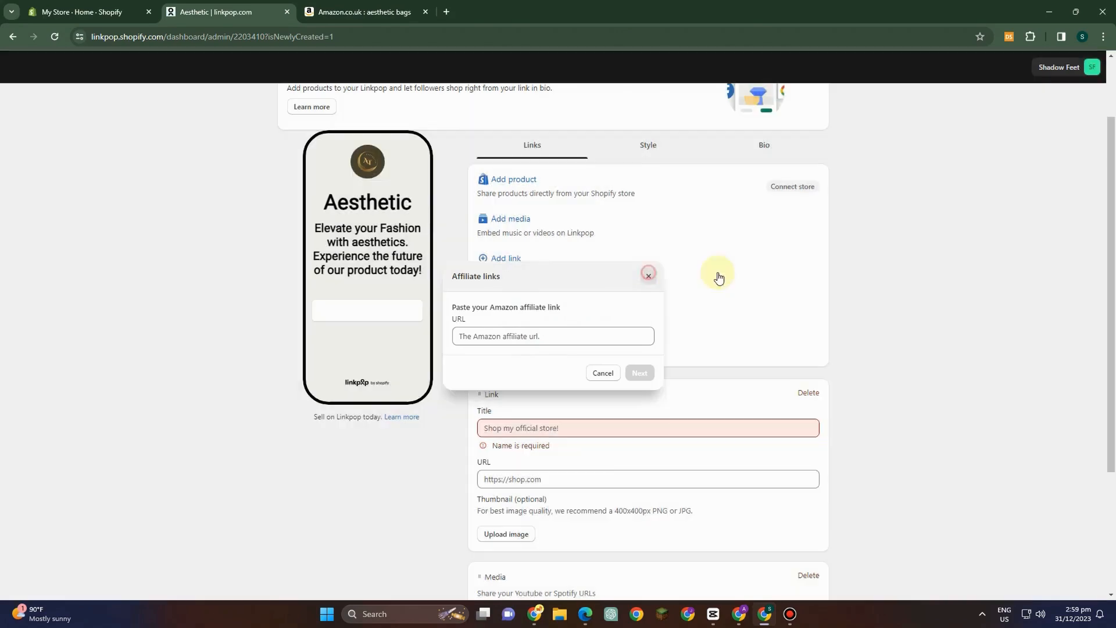
Step: Set the page's background color to the gold shade #bb9426
left_click(643, 150)
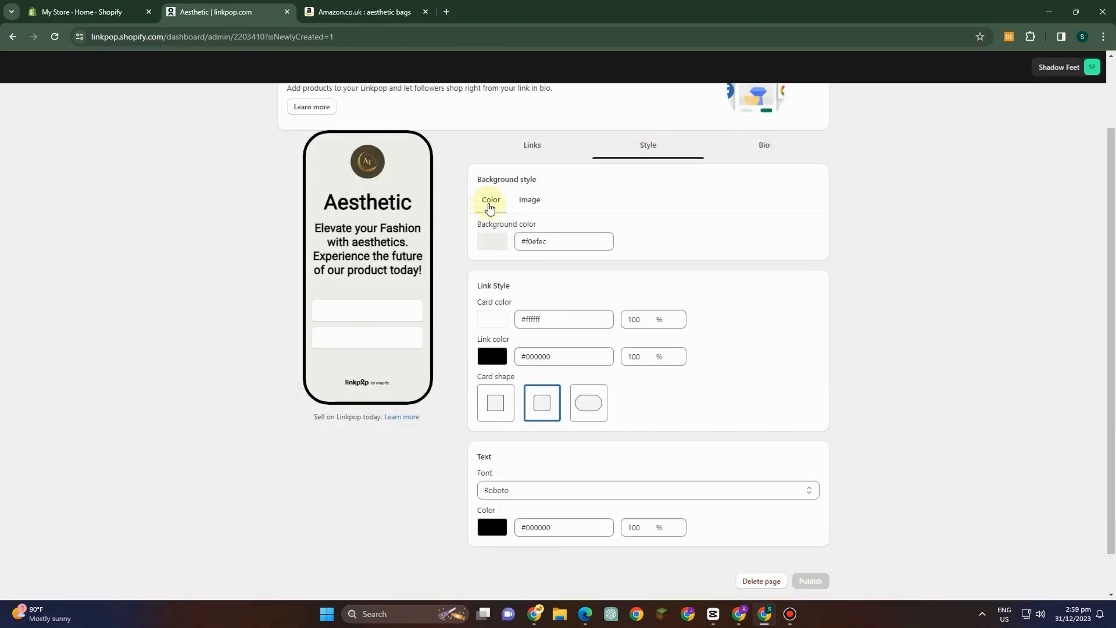
left_click(500, 246)
left_click(510, 285)
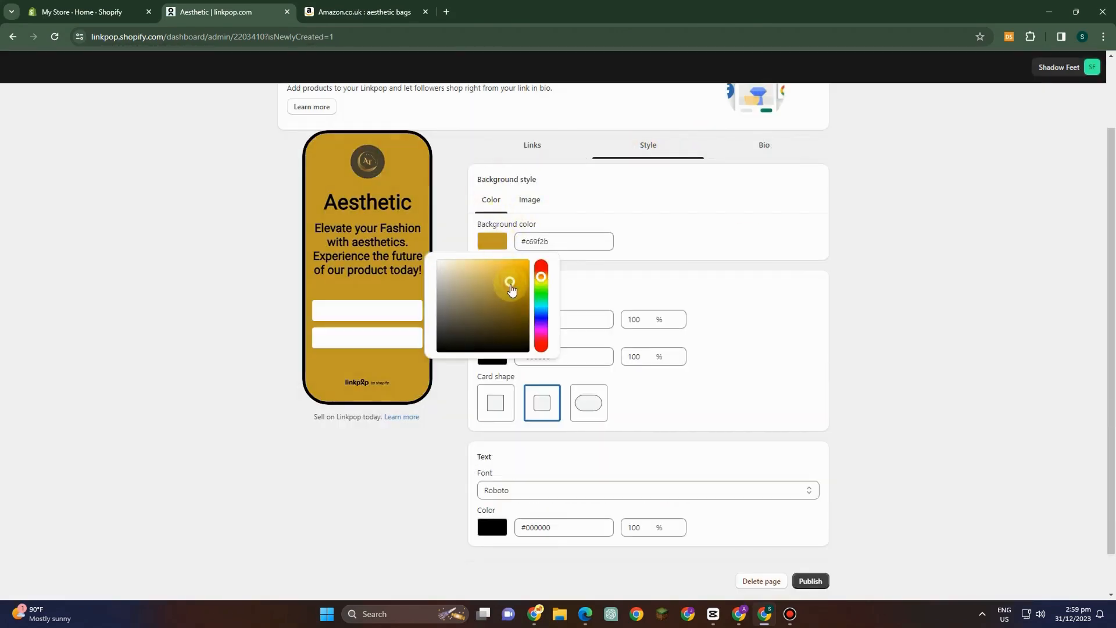
left_click(627, 211)
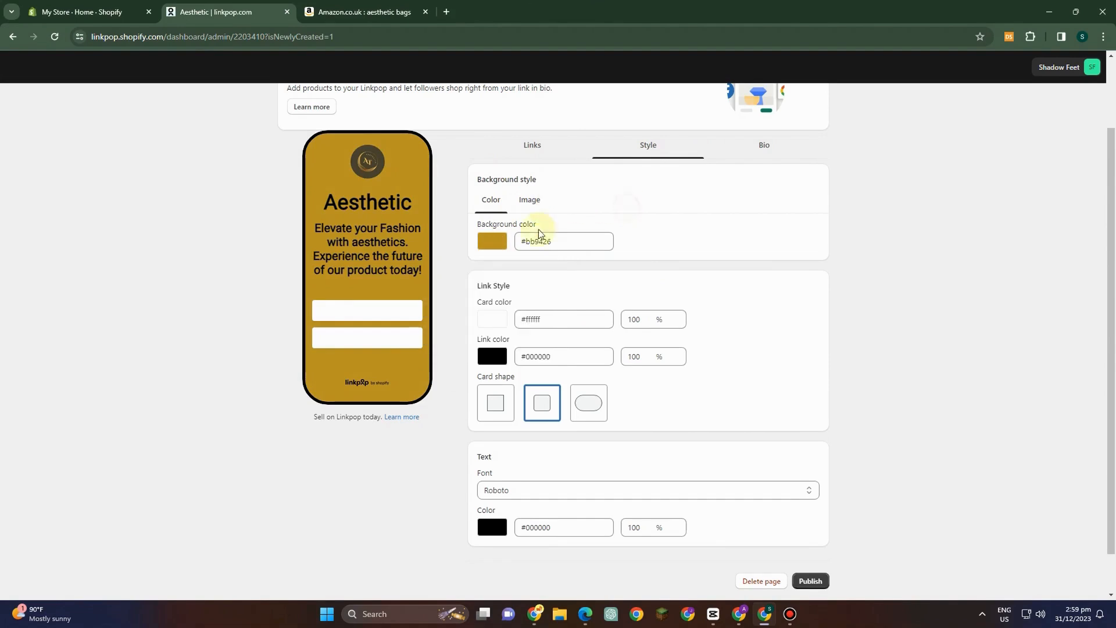
Step: Set the link color in the link style to dark red #932121
left_click(492, 361)
left_click(510, 390)
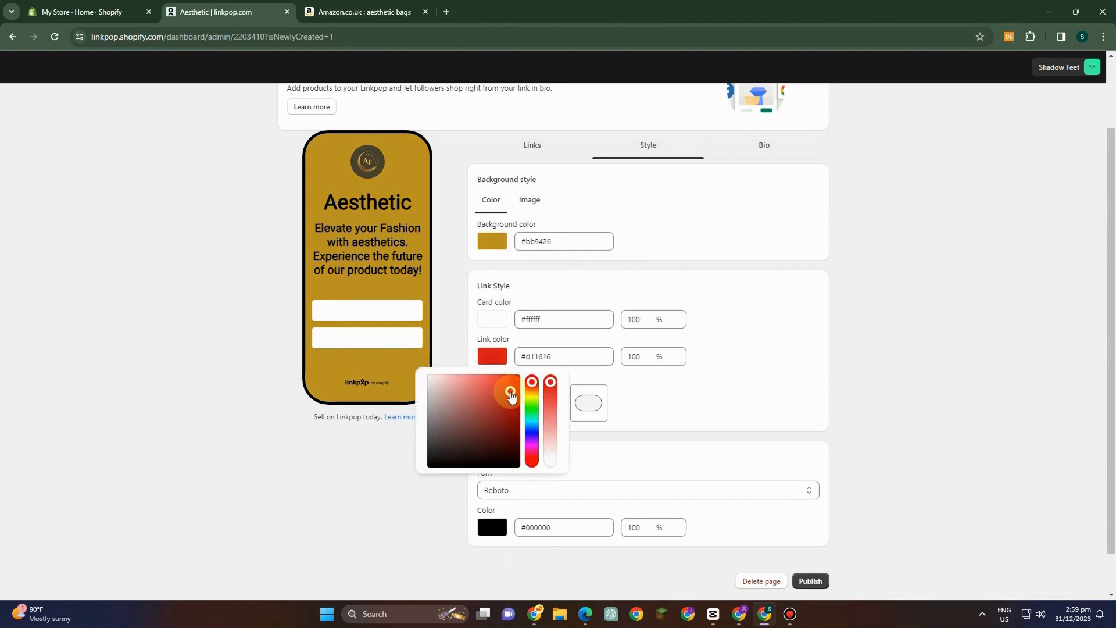
left_click(498, 407)
left_click(715, 269)
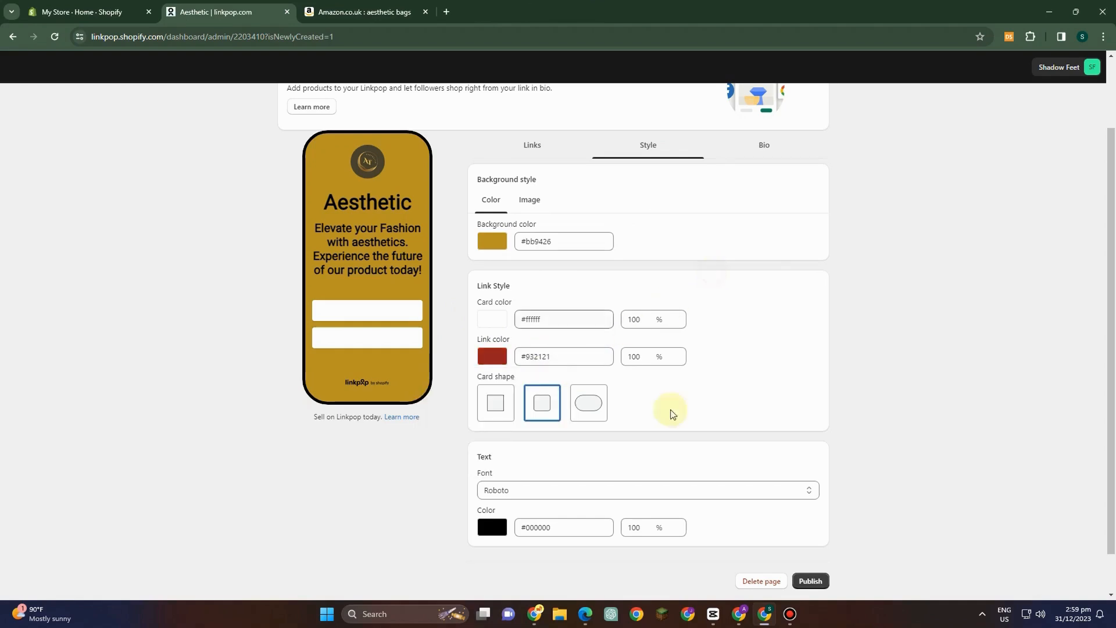
Step: Try the different card shapes for the links and choose the pill-shaped one
scroll(541, 384, "down", 1)
left_click(542, 384)
scroll(541, 384, "down", 1)
left_click(491, 362)
left_click(578, 366)
left_click(538, 363)
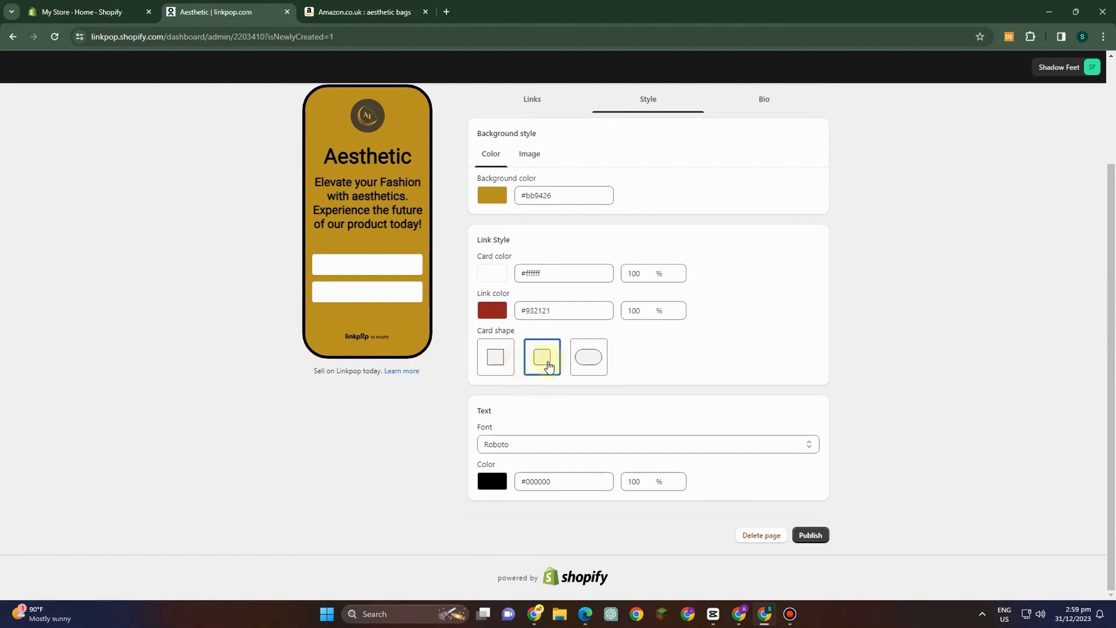
left_click(582, 366)
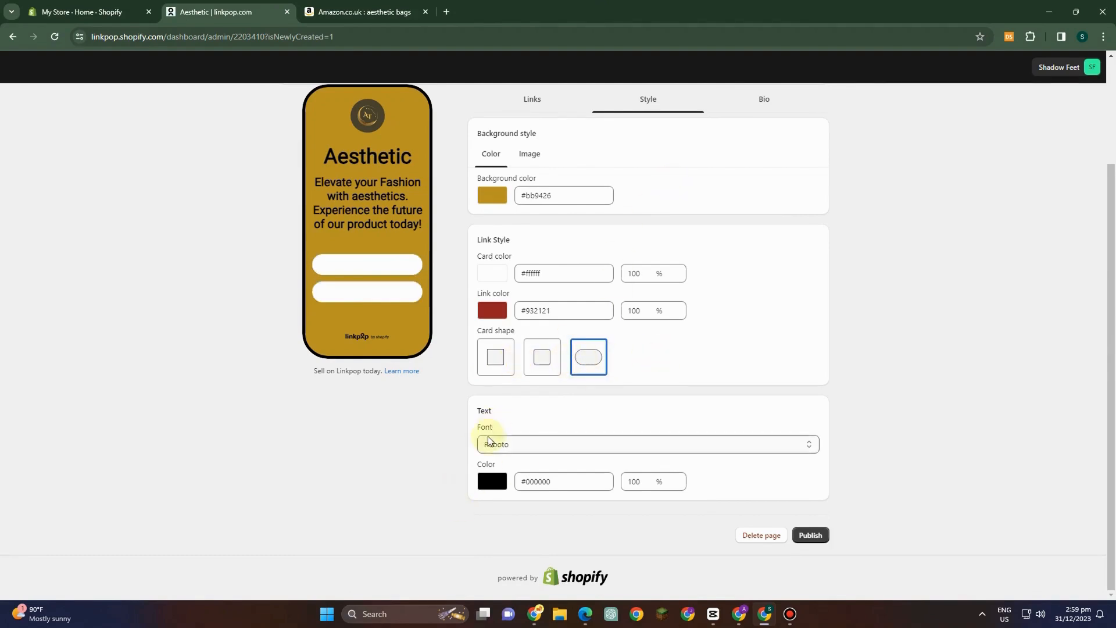
Step: Set the page's text font to Cairo and its text color to dark brown #311717
left_click(523, 444)
left_click(514, 474)
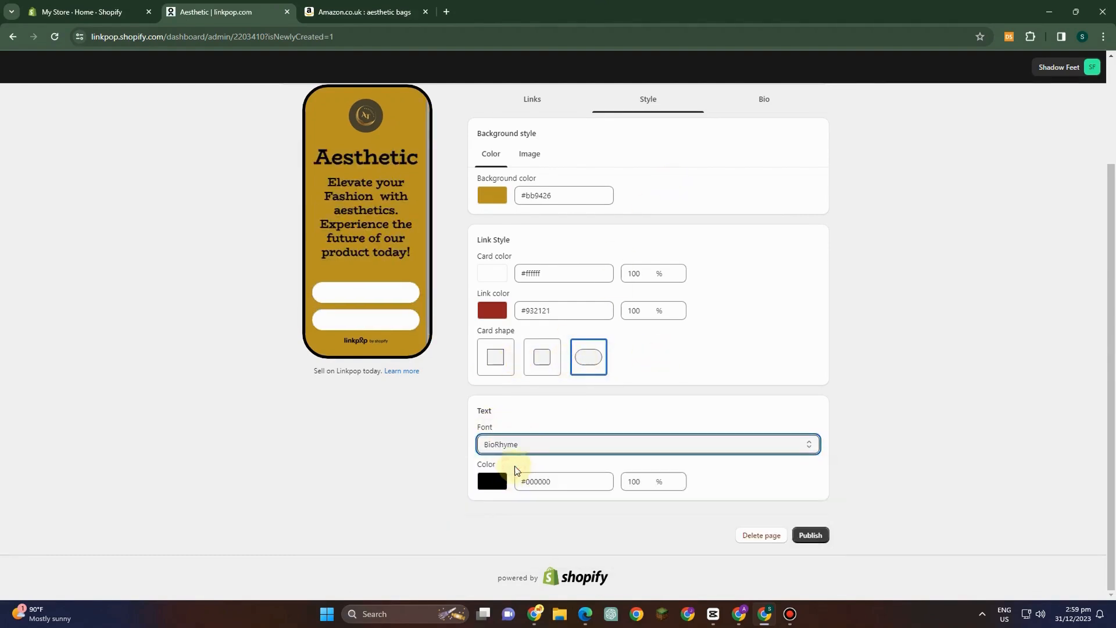
left_click(524, 444)
left_click(511, 479)
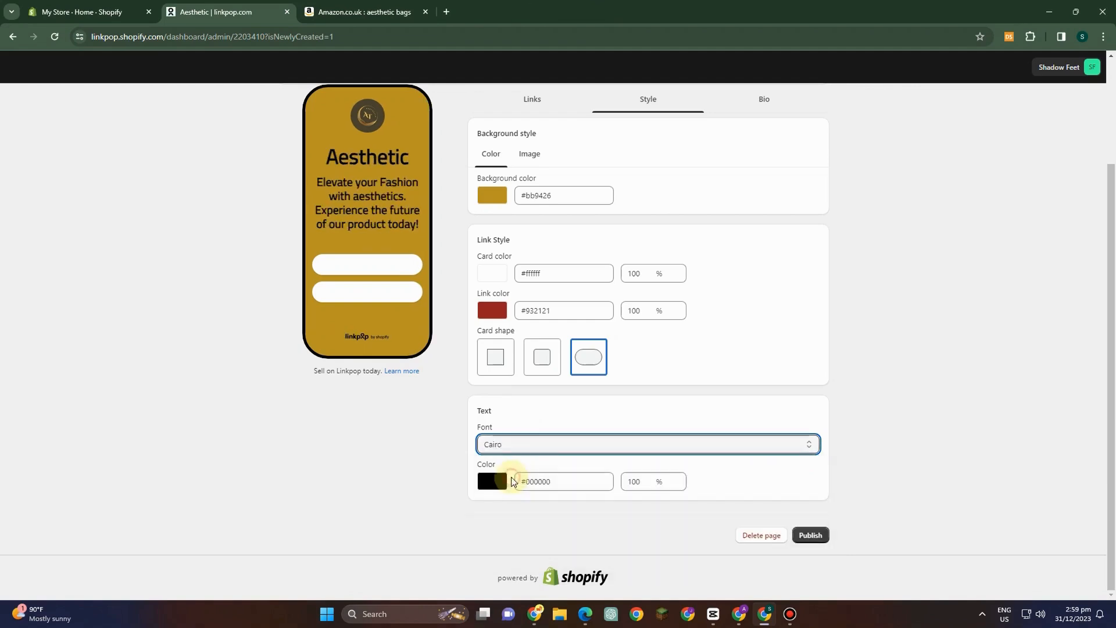
left_click(492, 481)
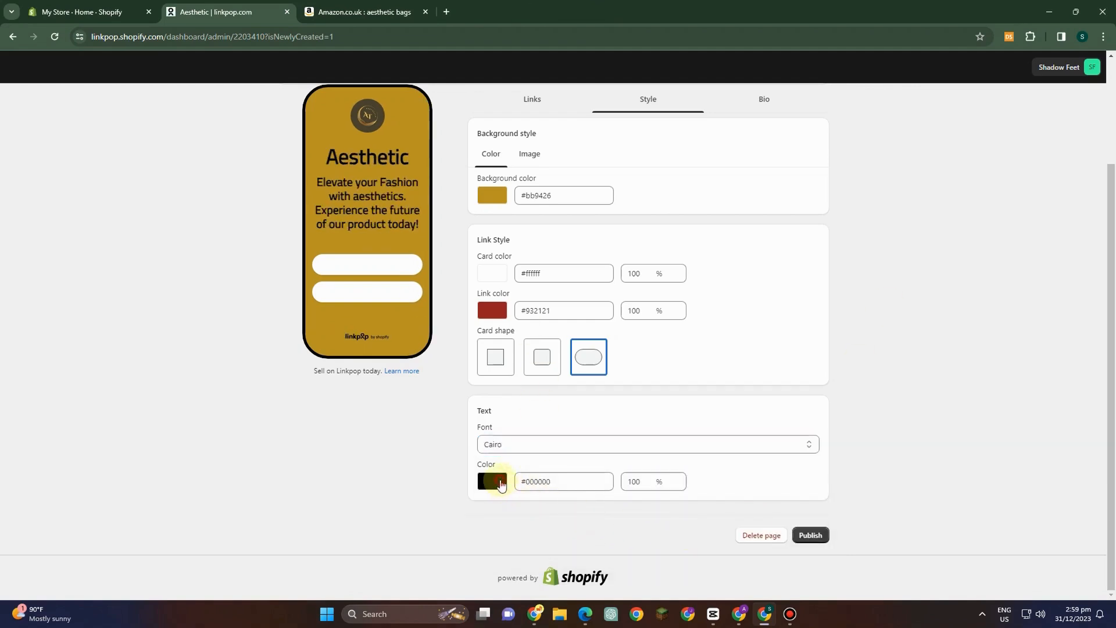
left_click_drag(499, 406, 476, 446)
left_click(599, 518)
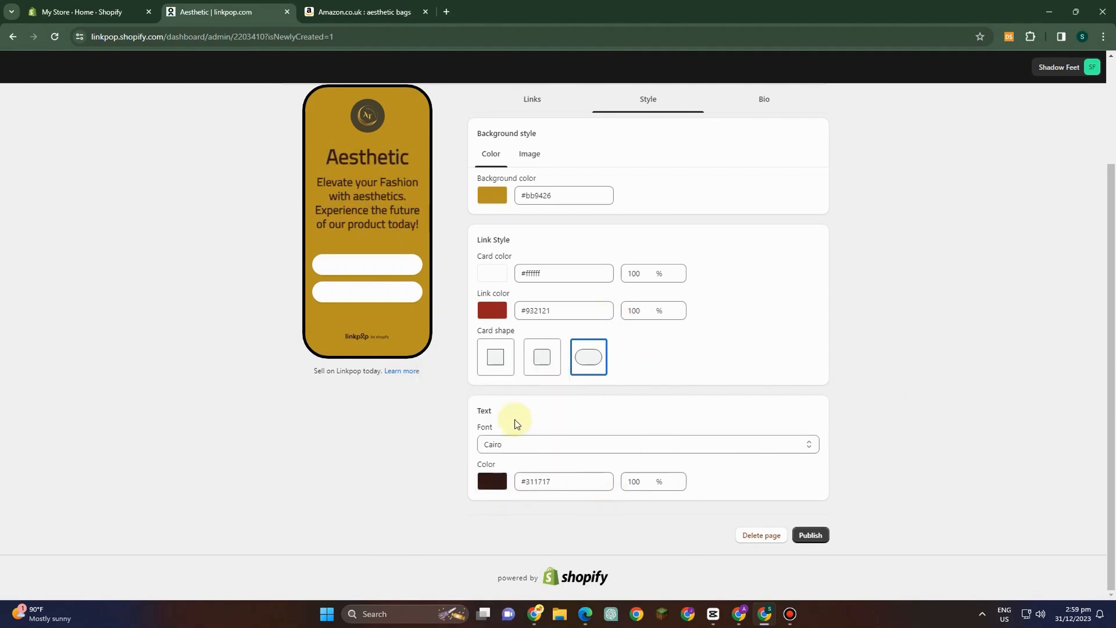
Step: Examine the bio settings, including the page info and the optional social media handles
scroll(732, 363, "up", 1)
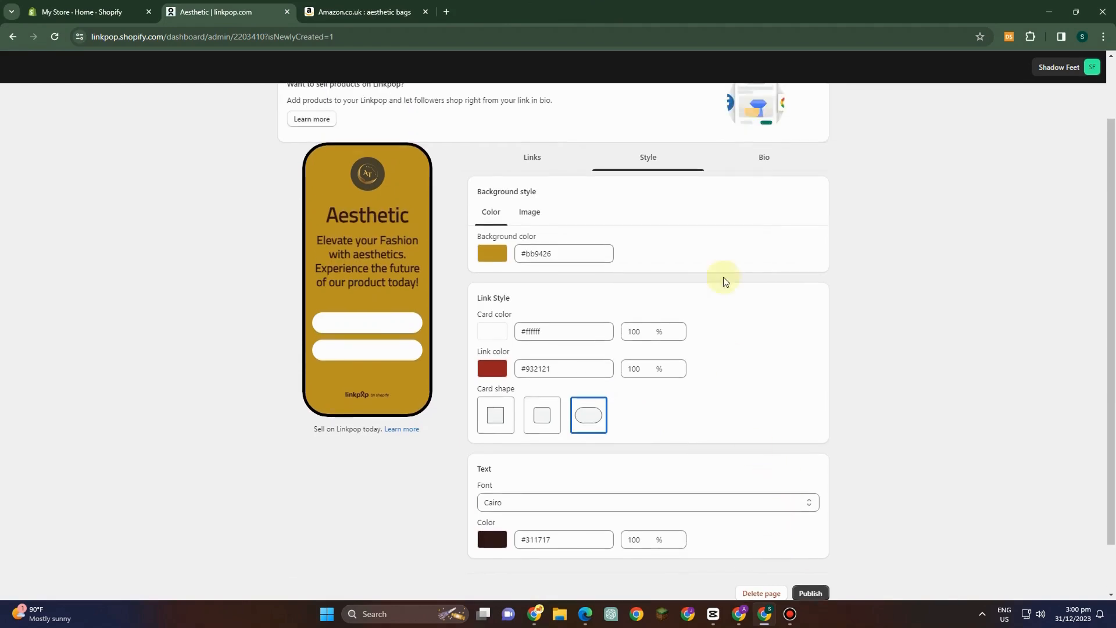
left_click(762, 165)
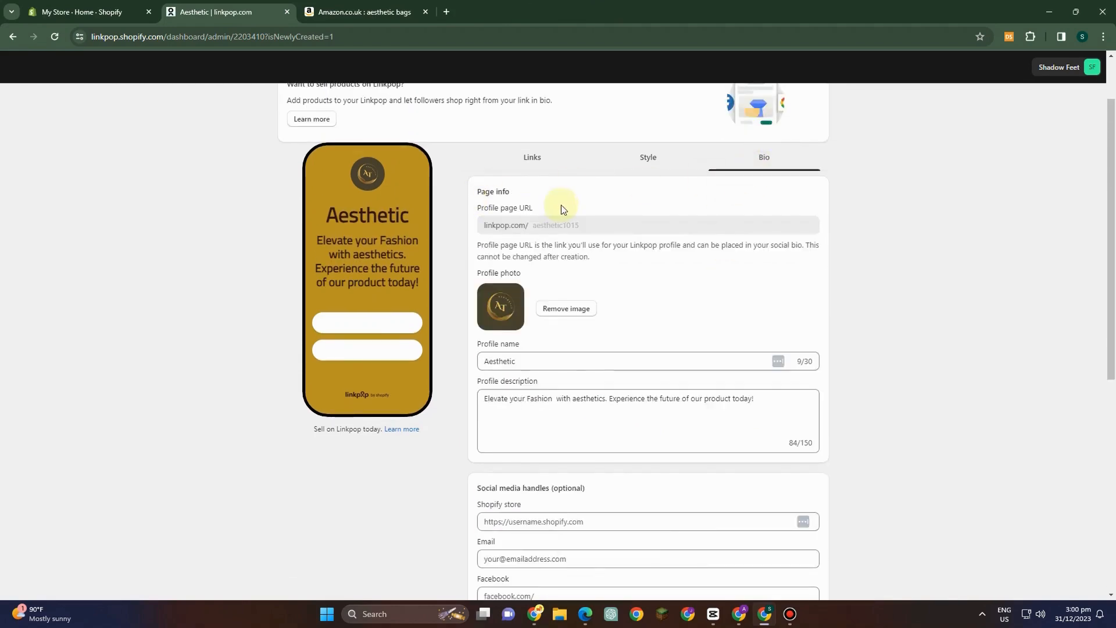
scroll(560, 416, "down", 2)
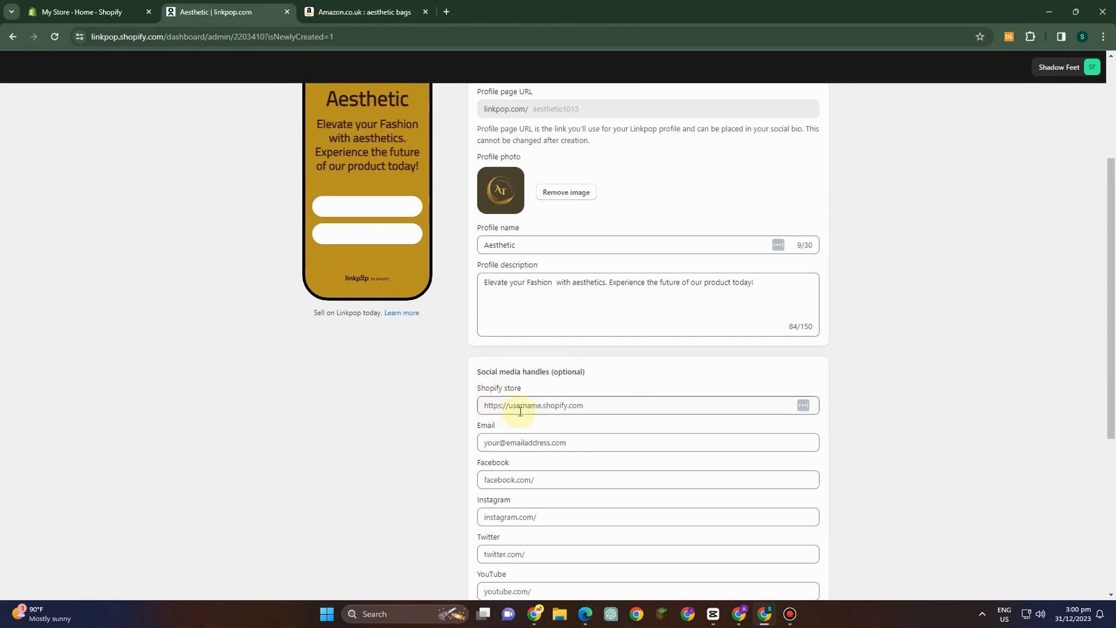
scroll(531, 428, "down", 2)
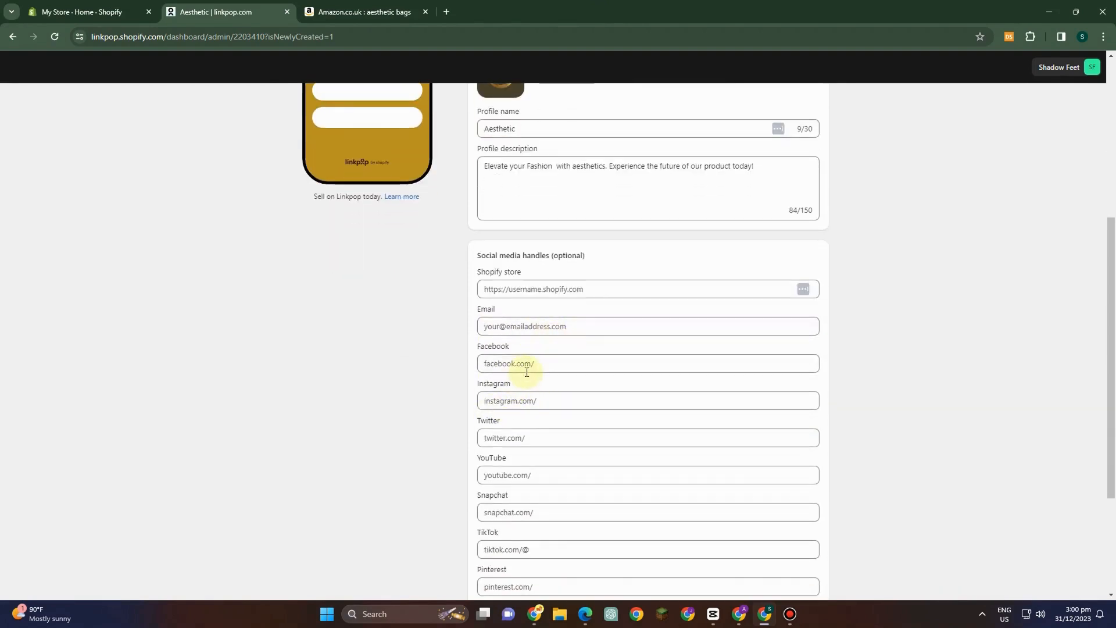
scroll(540, 376, "down", 1)
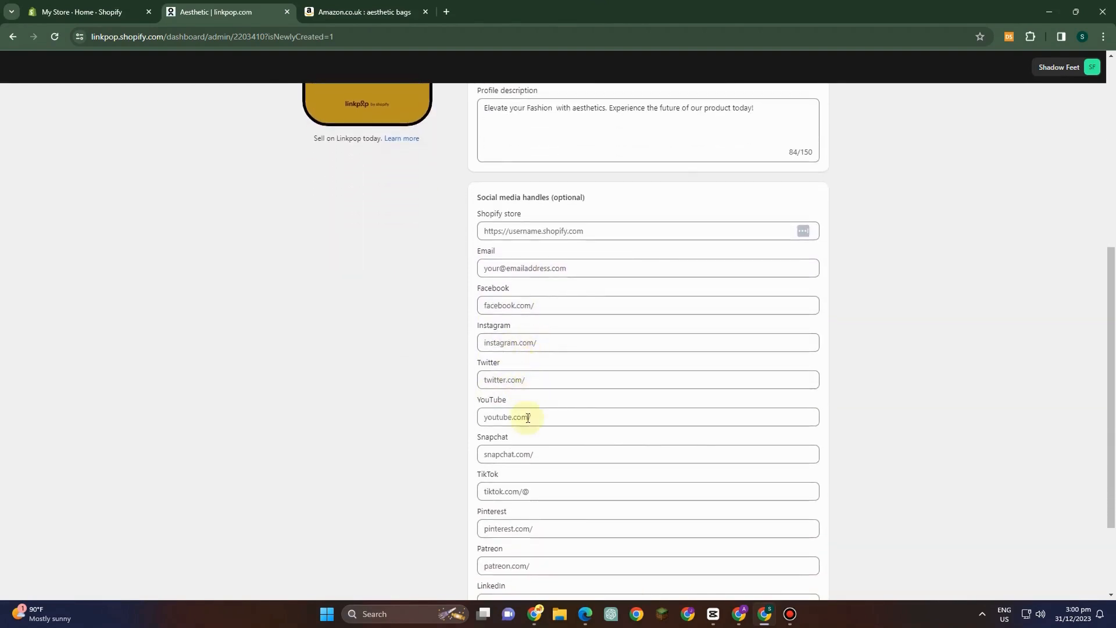
scroll(547, 384, "down", 1)
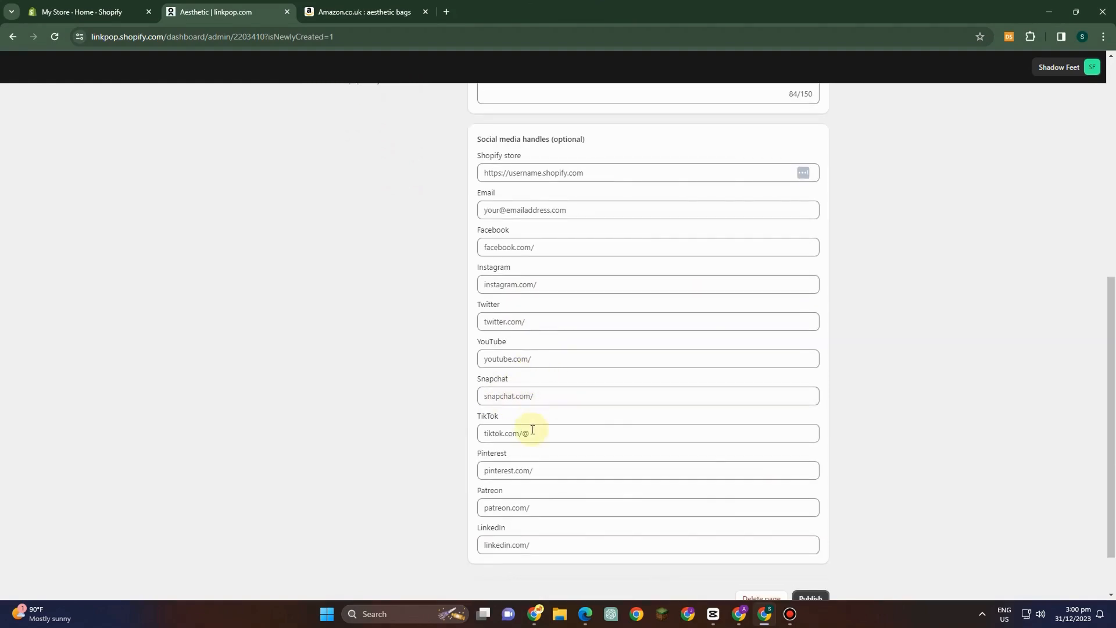
scroll(528, 429, "down", 1)
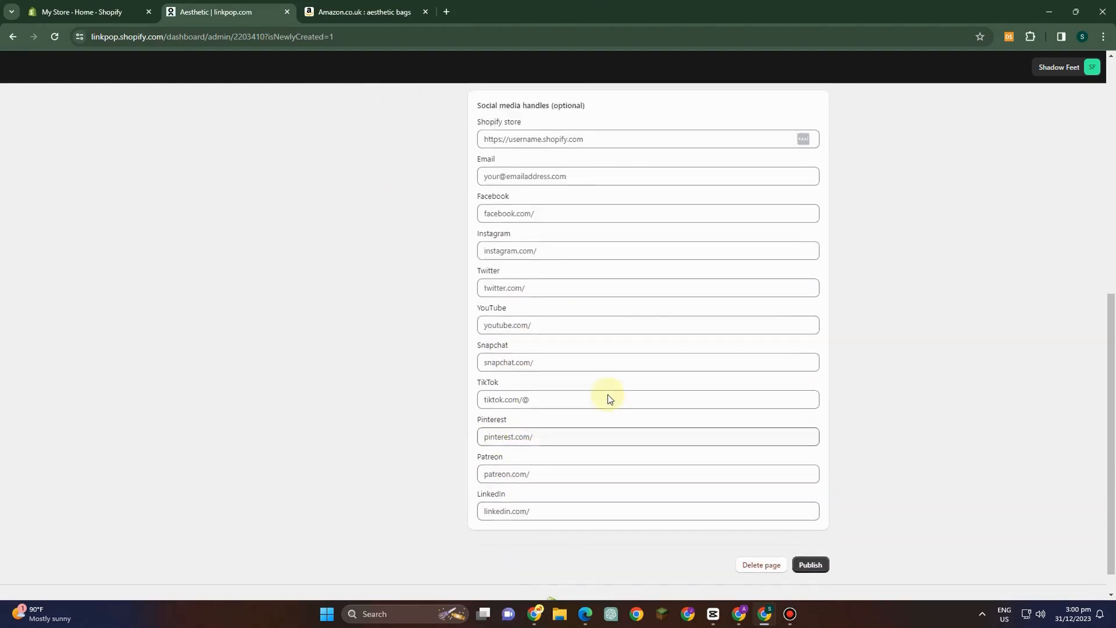
scroll(607, 395, "up", 8)
Step: Try to connect a Shopify store by going through the shoppable links introduction and picking a store from the list
left_click(545, 223)
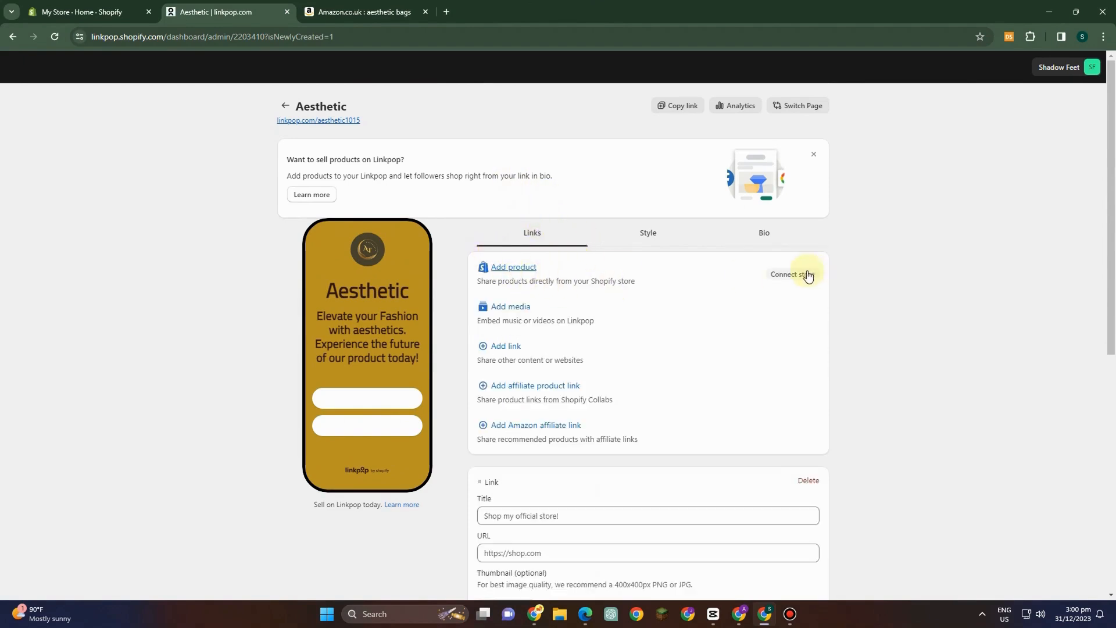
left_click(807, 275)
left_click(609, 465)
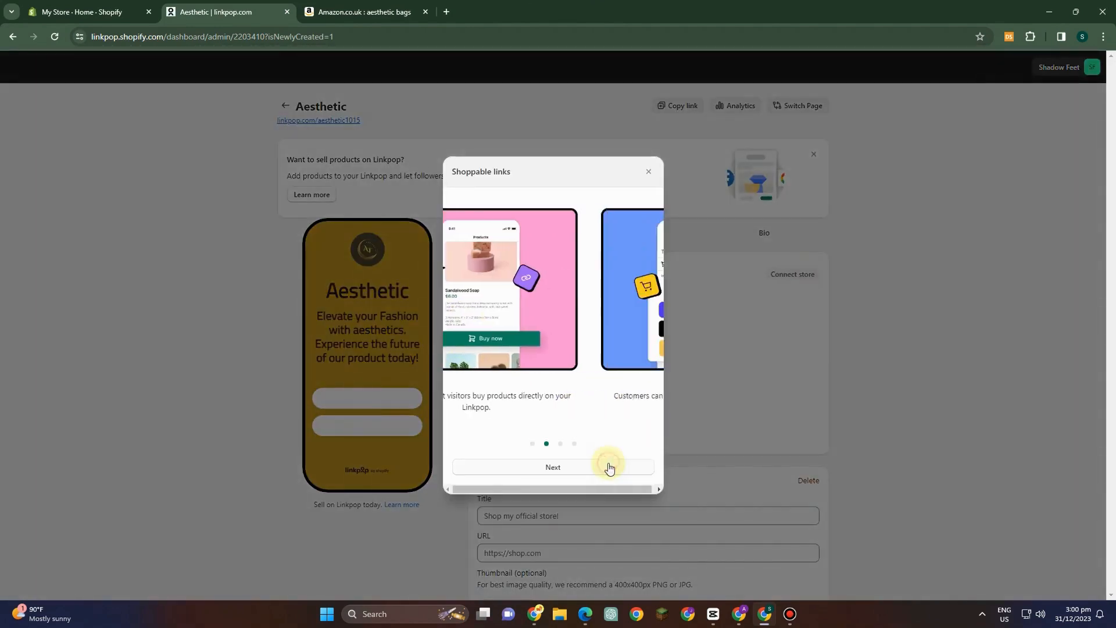
left_click(581, 466)
left_click(578, 467)
left_click(565, 468)
left_click(547, 256)
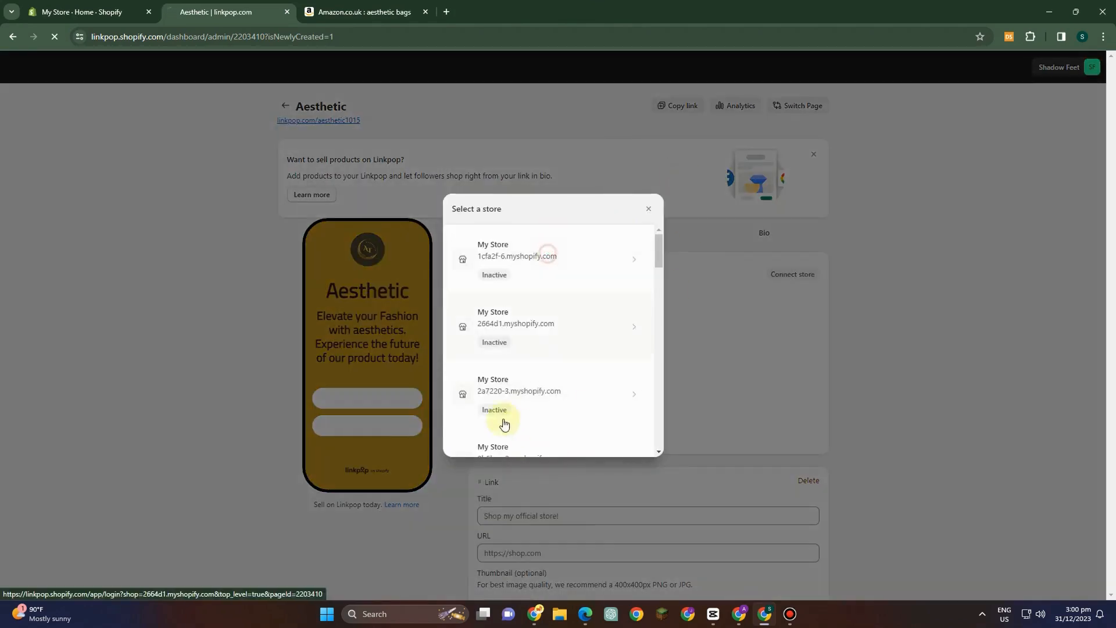
scroll(602, 313, "down", 3)
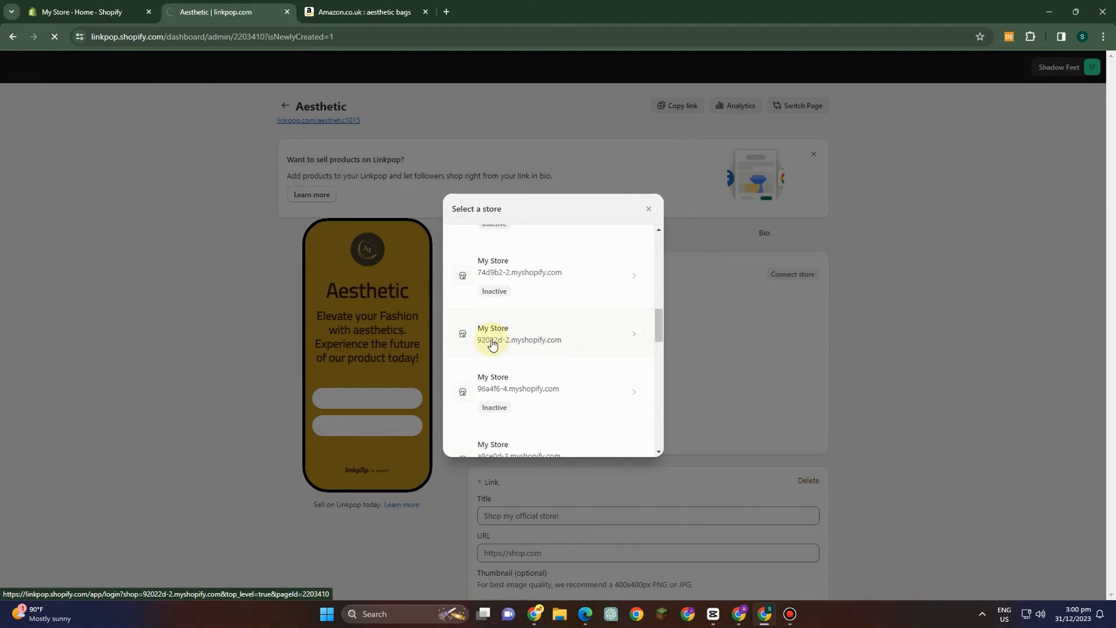
scroll(491, 344, "down", 4)
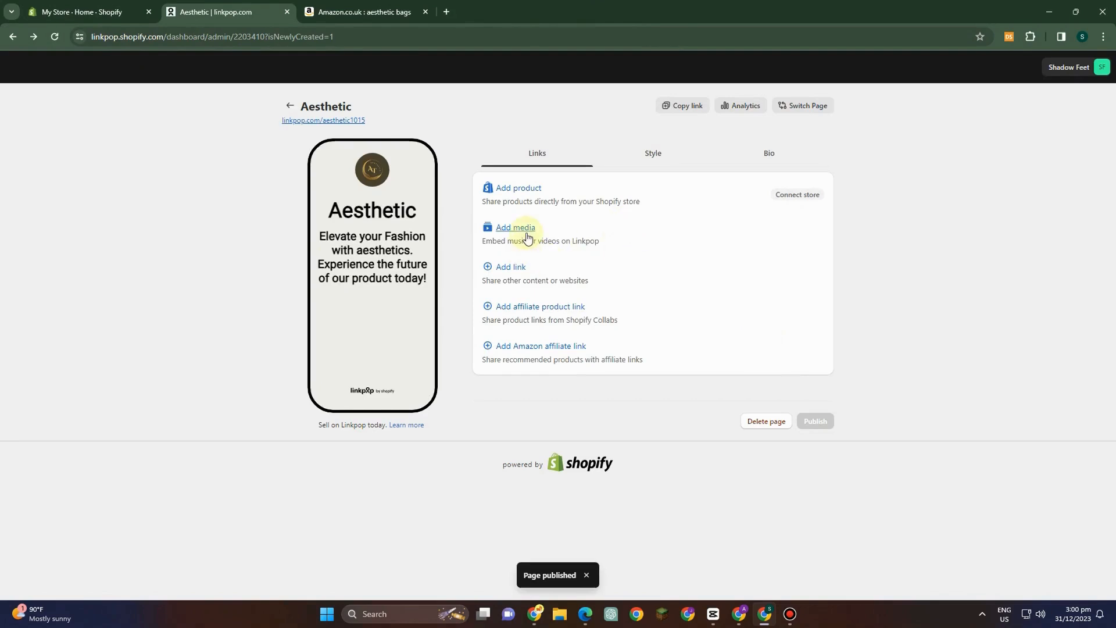
Step: Add a media block and a link block to the page, titling the link "Aesthetic Bags"
left_click(526, 229)
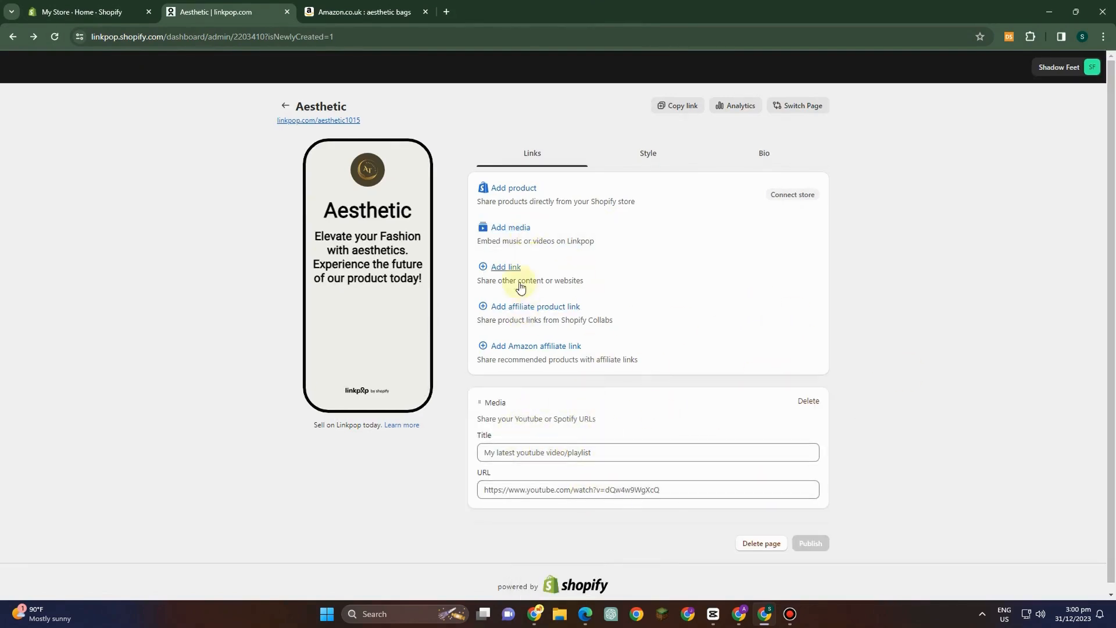
left_click(513, 270)
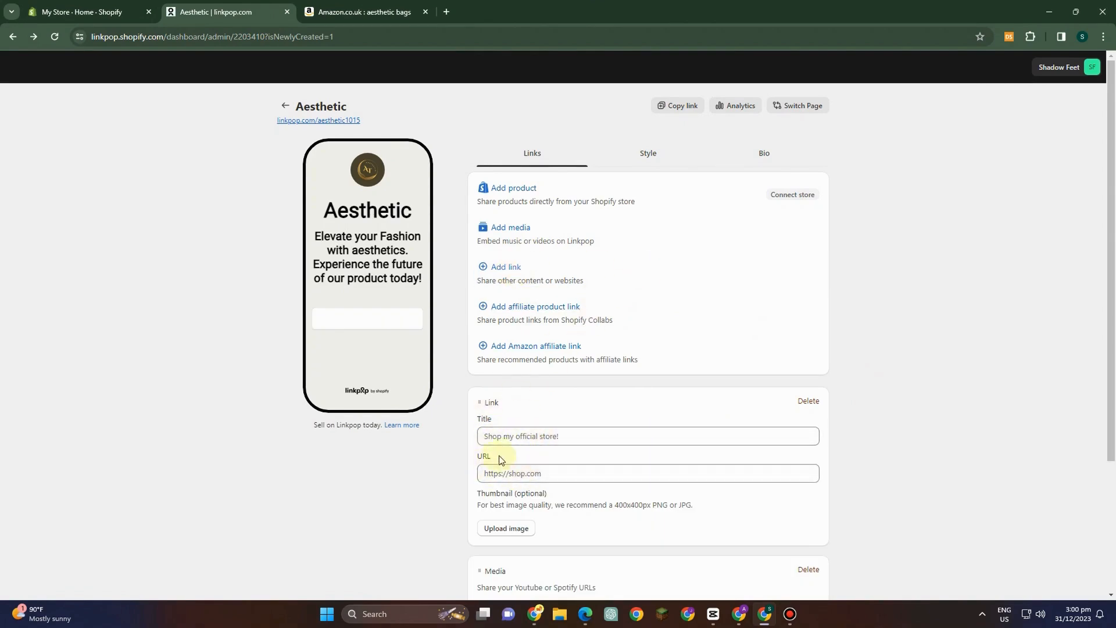
left_click(513, 439)
type("Aesthetic Bags")
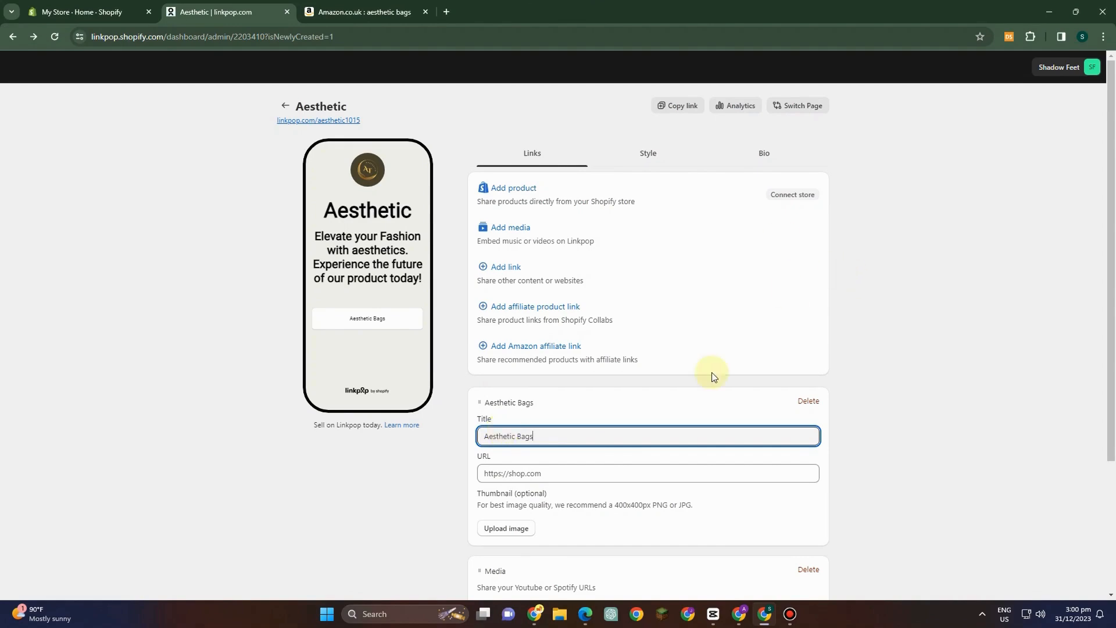
Step: Open the Liummrcy backpack's product page on Amazon and use its address as the Aesthetic Bags link's URL
left_click(492, 473)
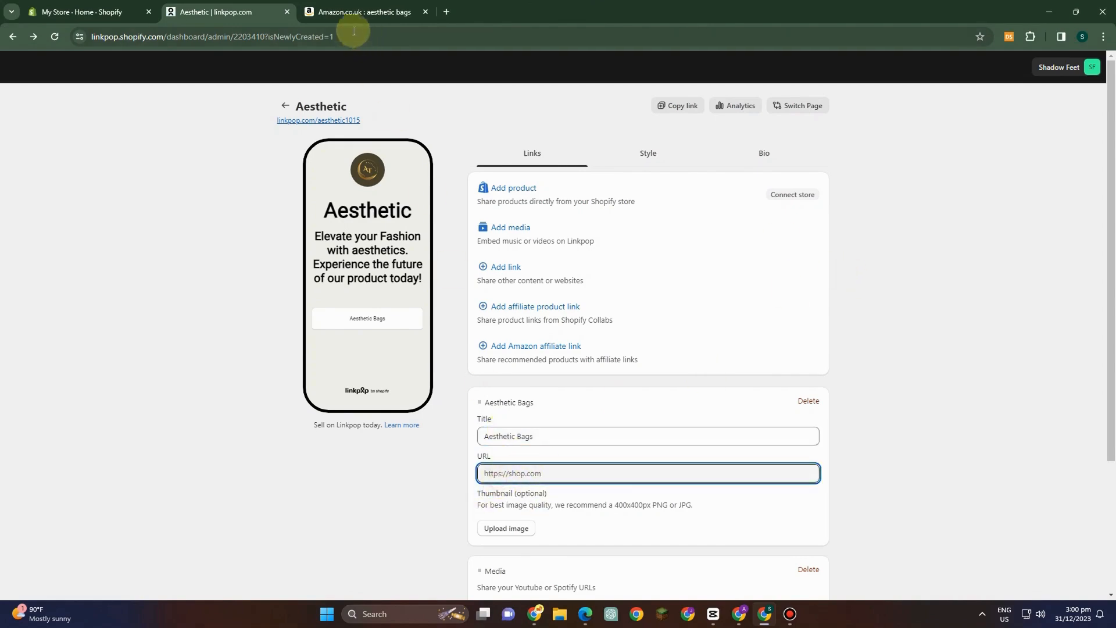
left_click(349, 13)
scroll(372, 108, "up", 5)
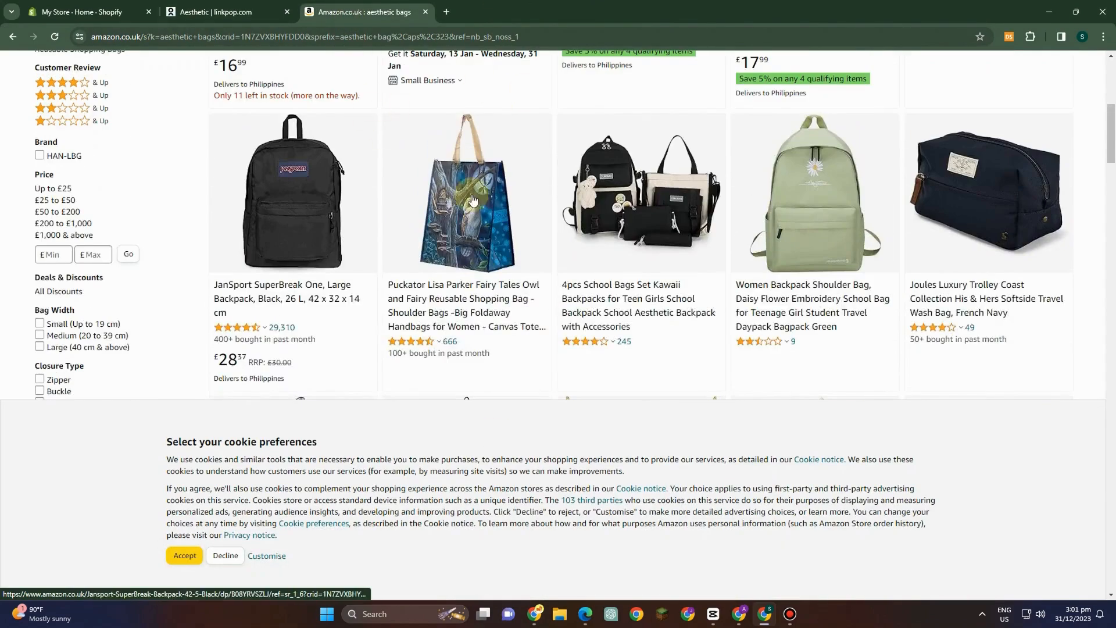
scroll(372, 108, "down", 3)
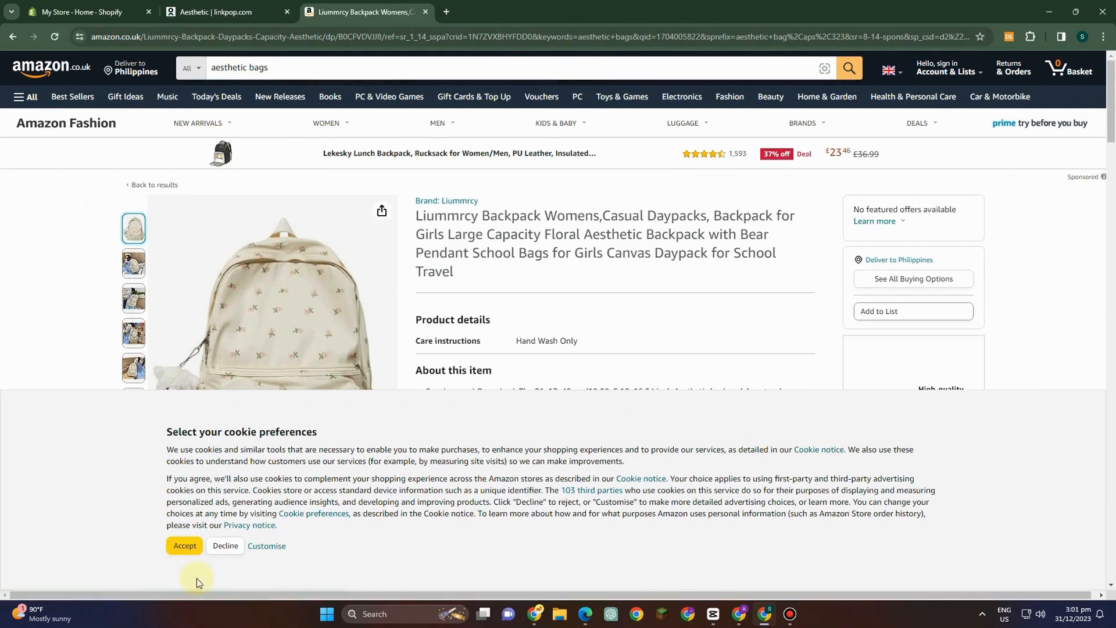
key("ctrl+shift+Tab")
left_click(560, 472)
key("ctrl+v")
scroll(746, 462, "down", 2)
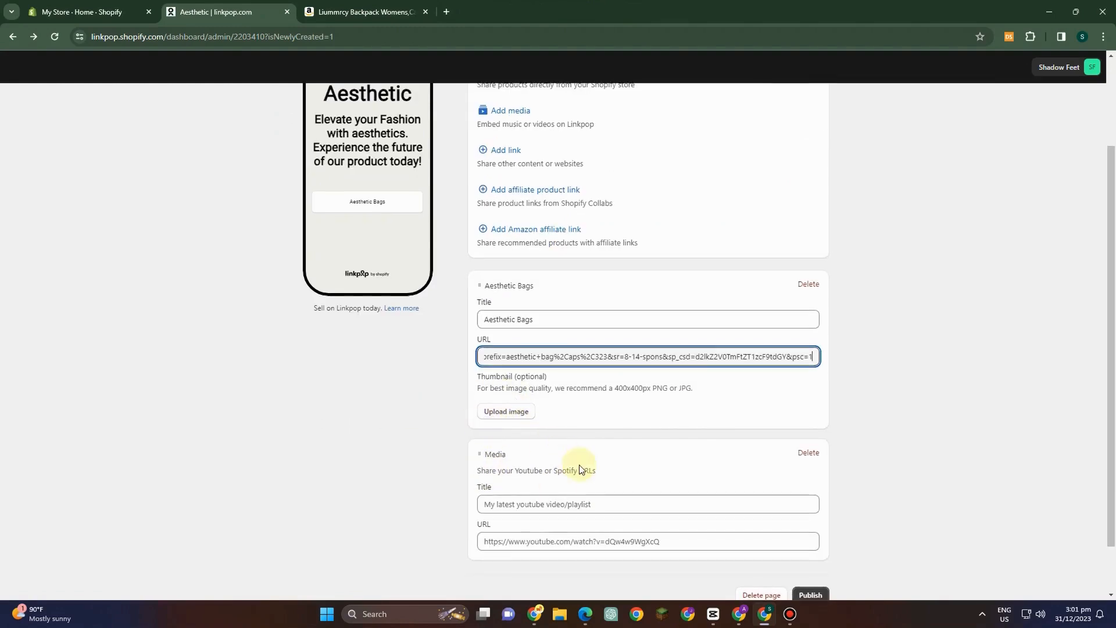
scroll(579, 469, "down", 1)
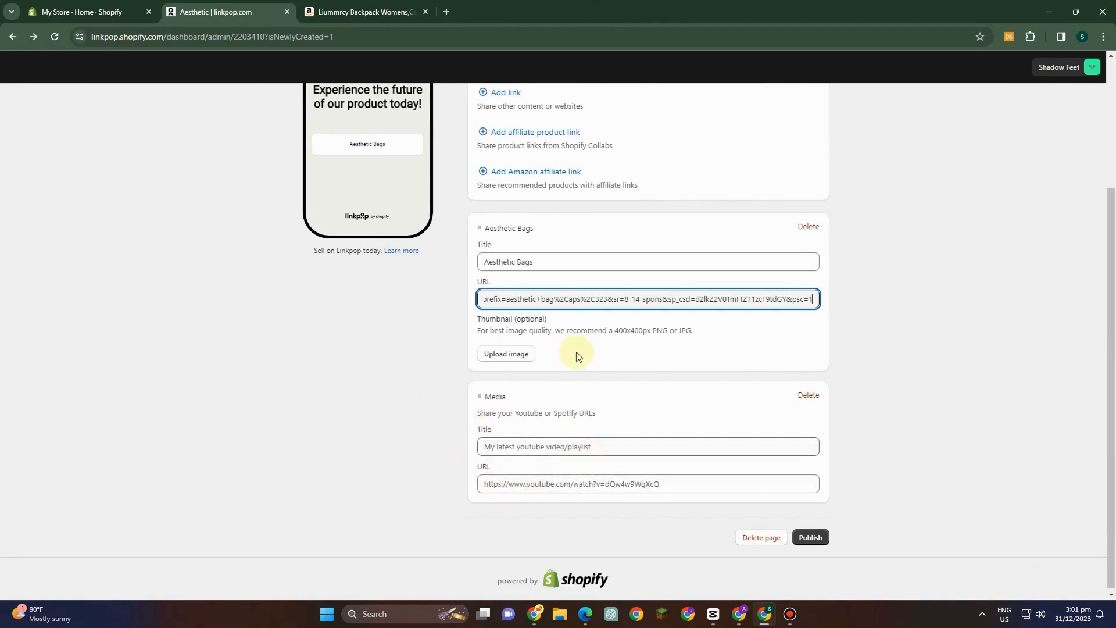
Step: Delete the empty Media block and publish the page with only the Aesthetic Bags link
left_click(817, 538)
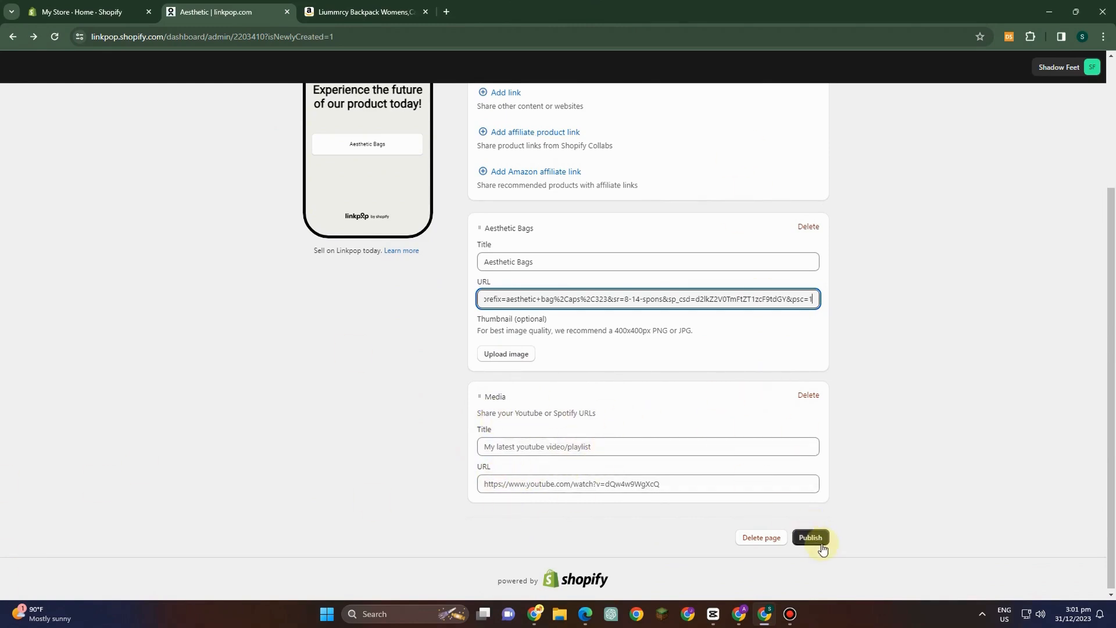
scroll(668, 378, "down", 2)
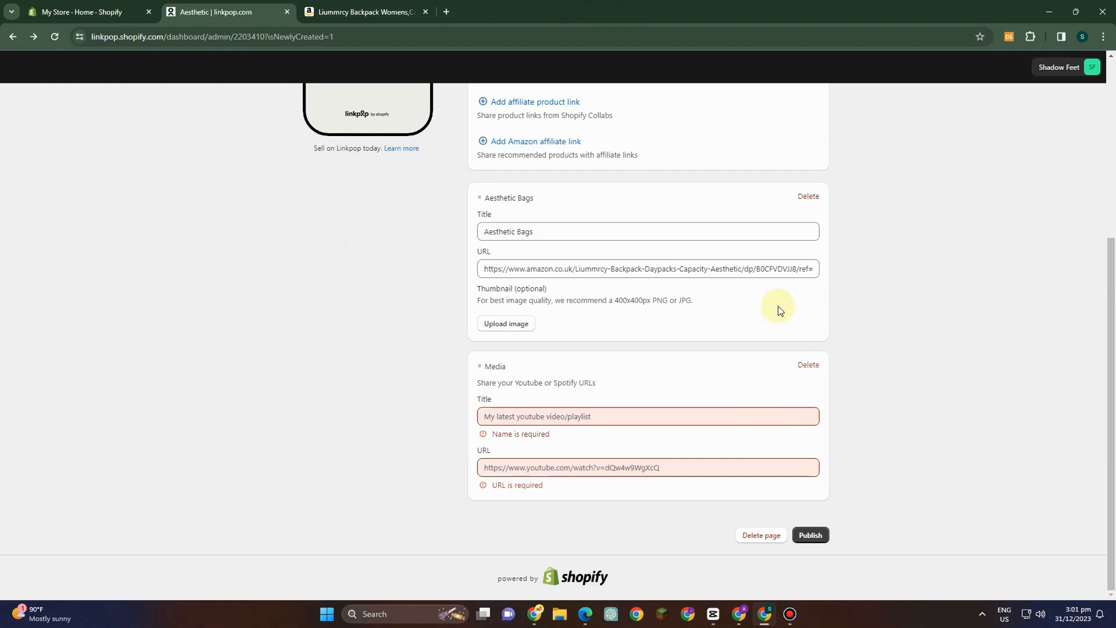
left_click(808, 365)
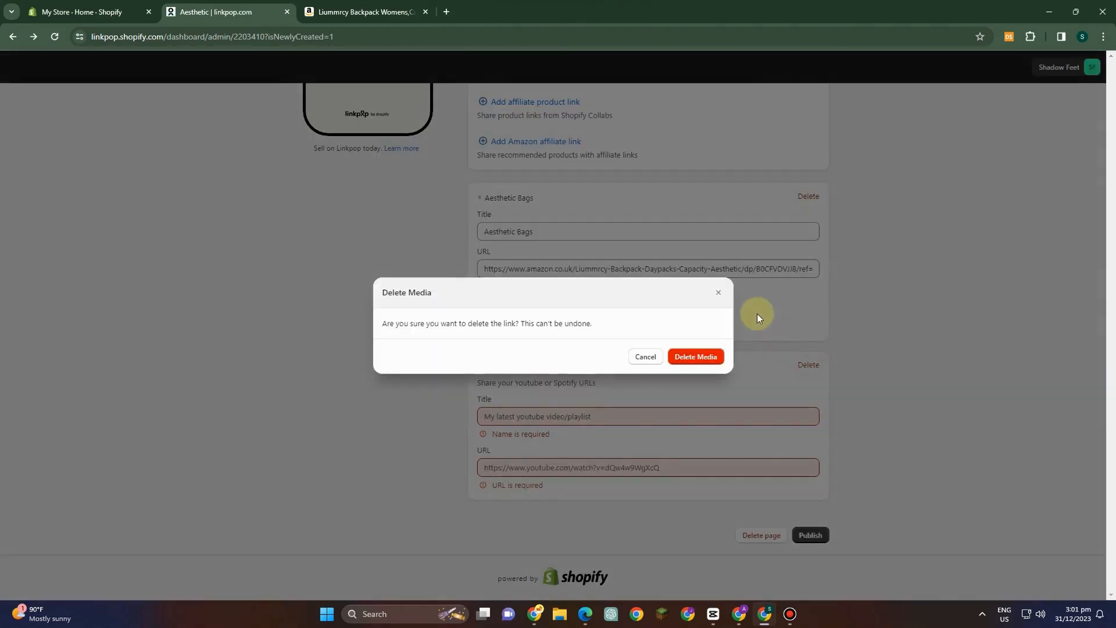
left_click(703, 362)
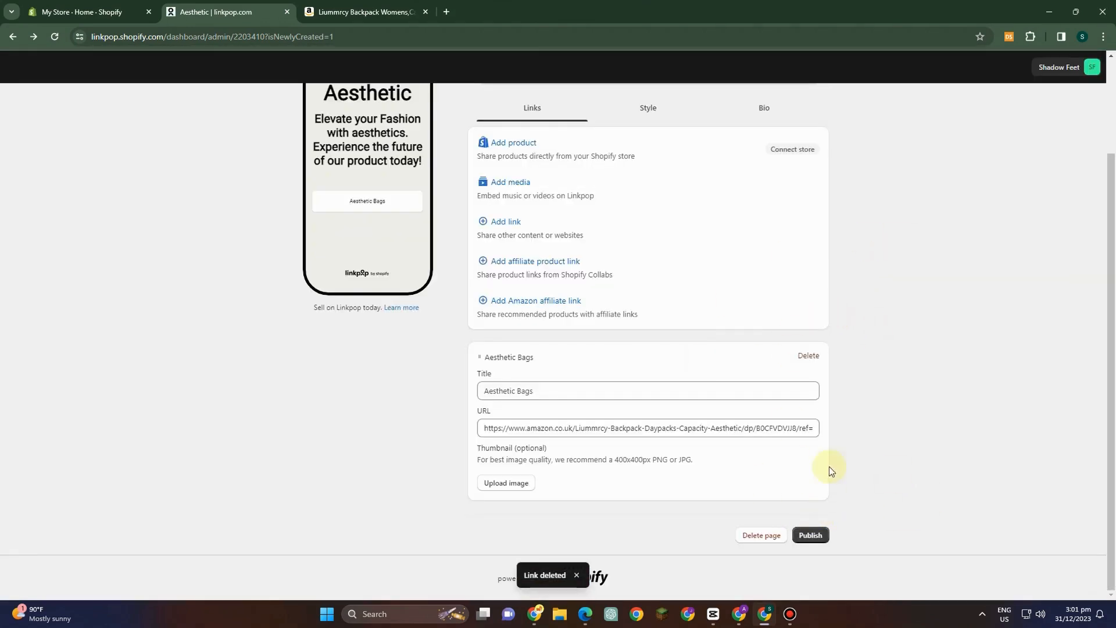
left_click(800, 534)
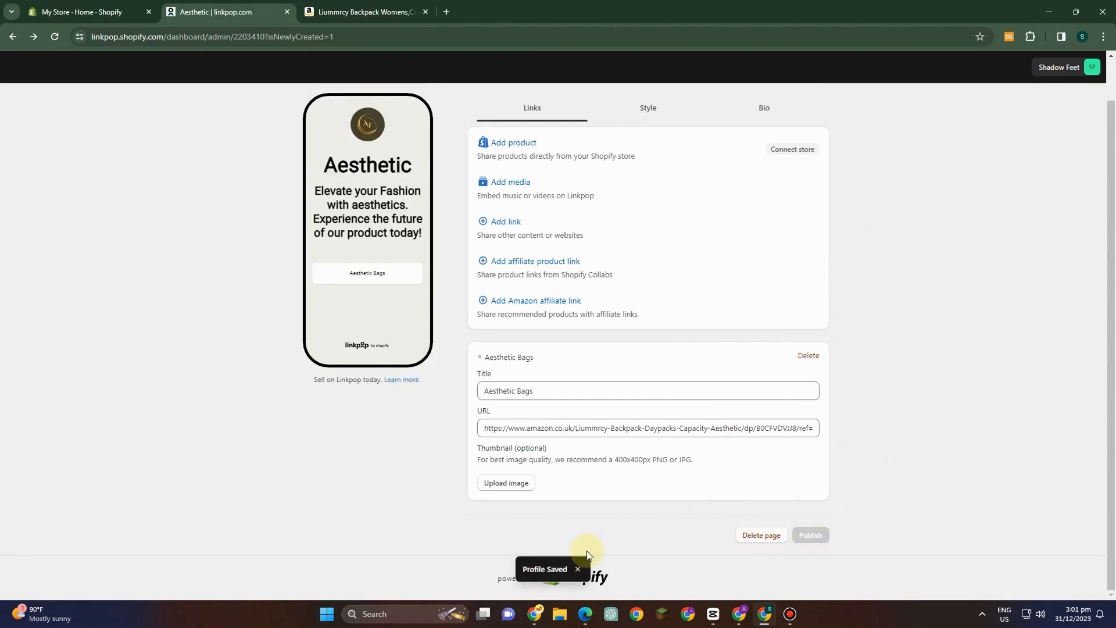
Step: Open the published Aesthetic page, test that its Aesthetic Bags link leads to the Amazon product, and return to the editor
scroll(709, 509, "up", 1)
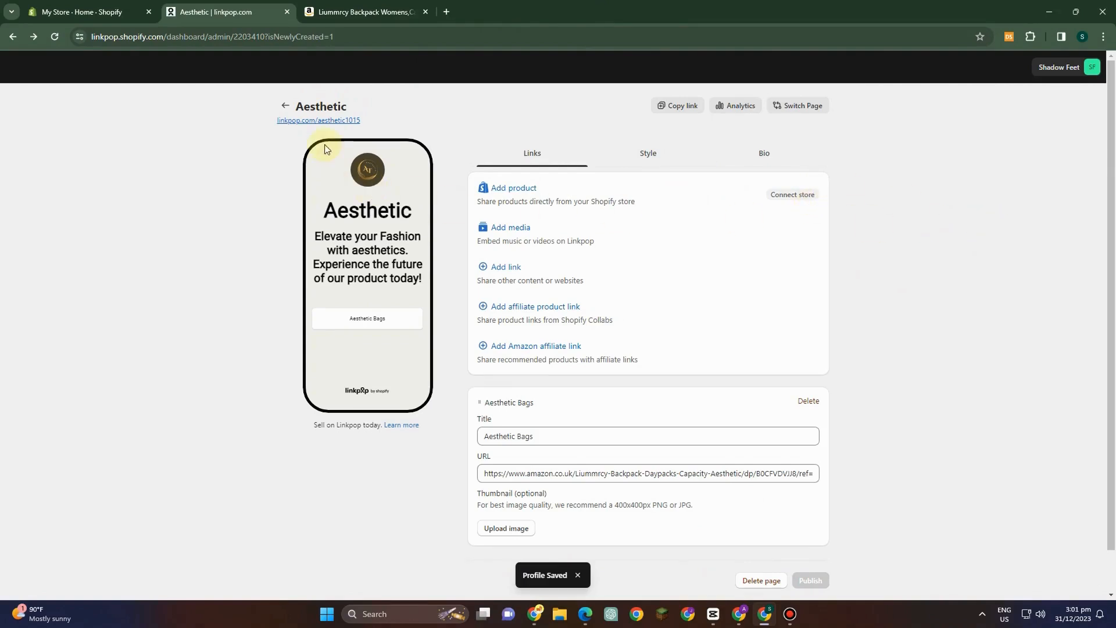
left_click(311, 122)
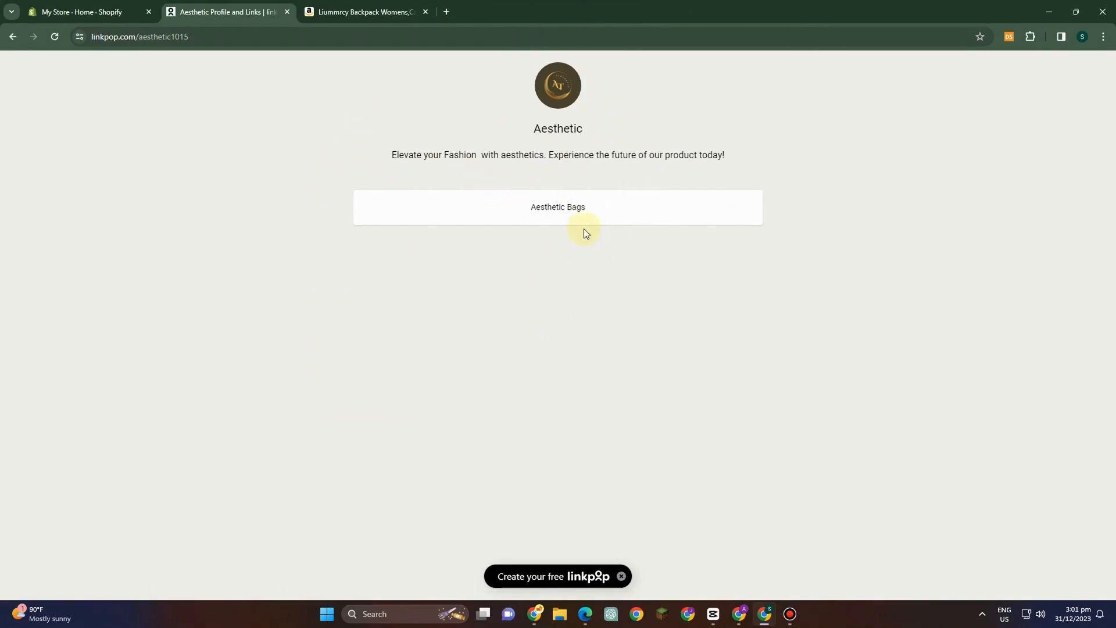
left_click(582, 210)
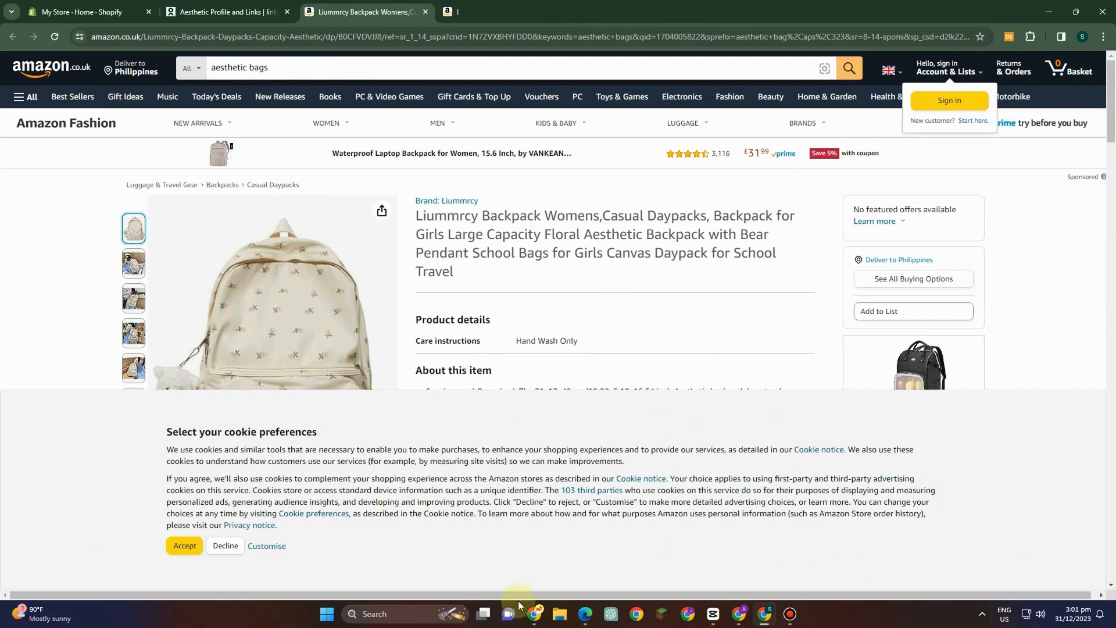
left_click(244, 11)
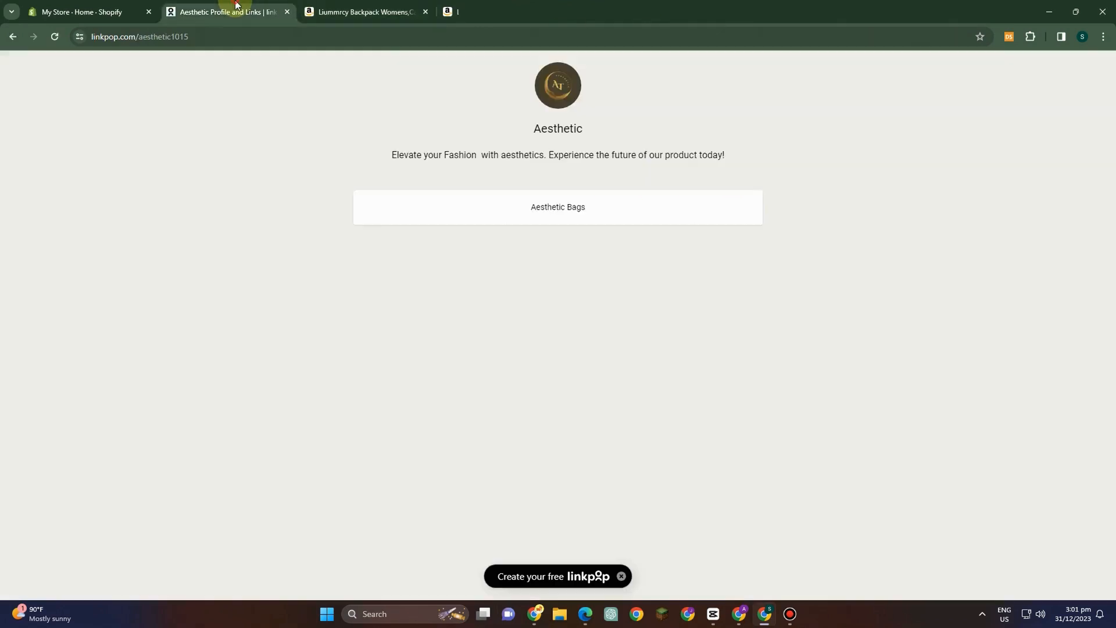
left_click(12, 36)
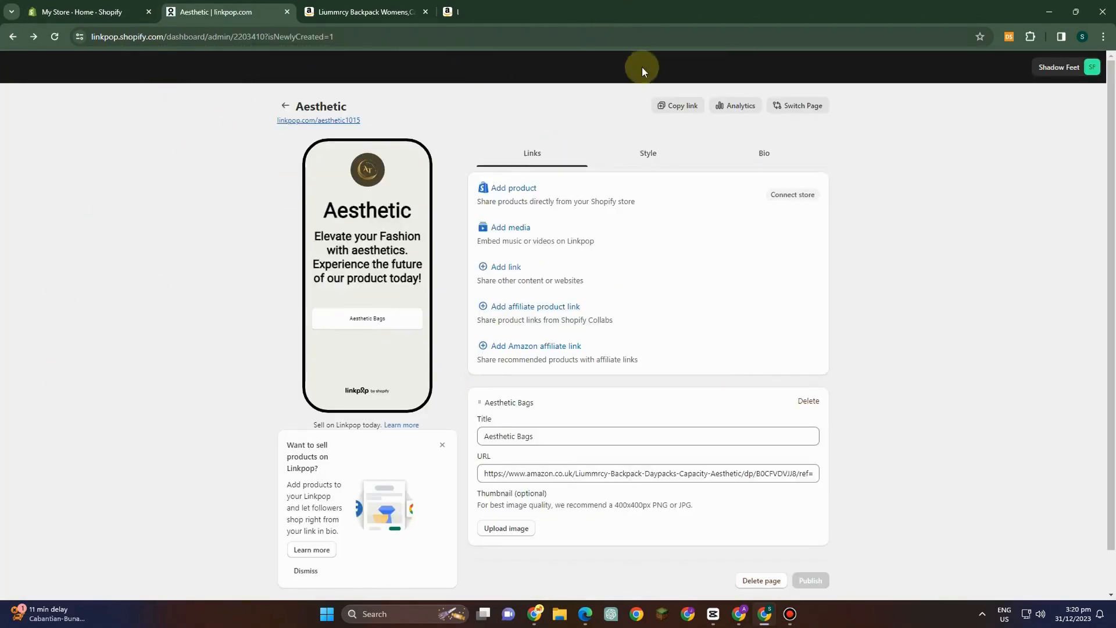
Step: Copy the Aesthetic page's link and view the page's analytics
left_click(682, 110)
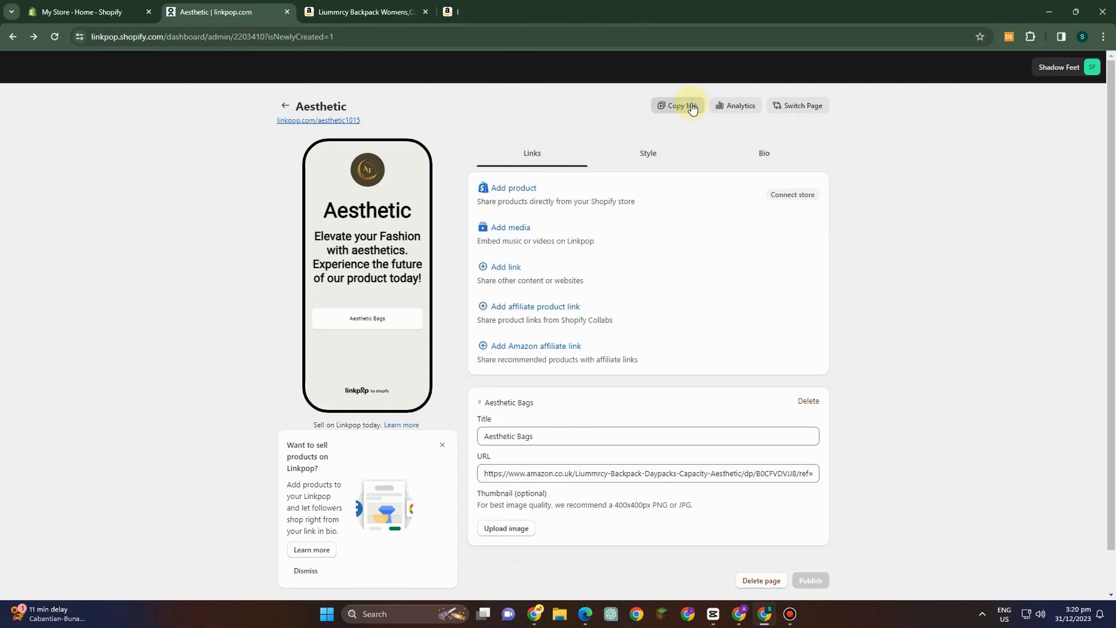
left_click(735, 105)
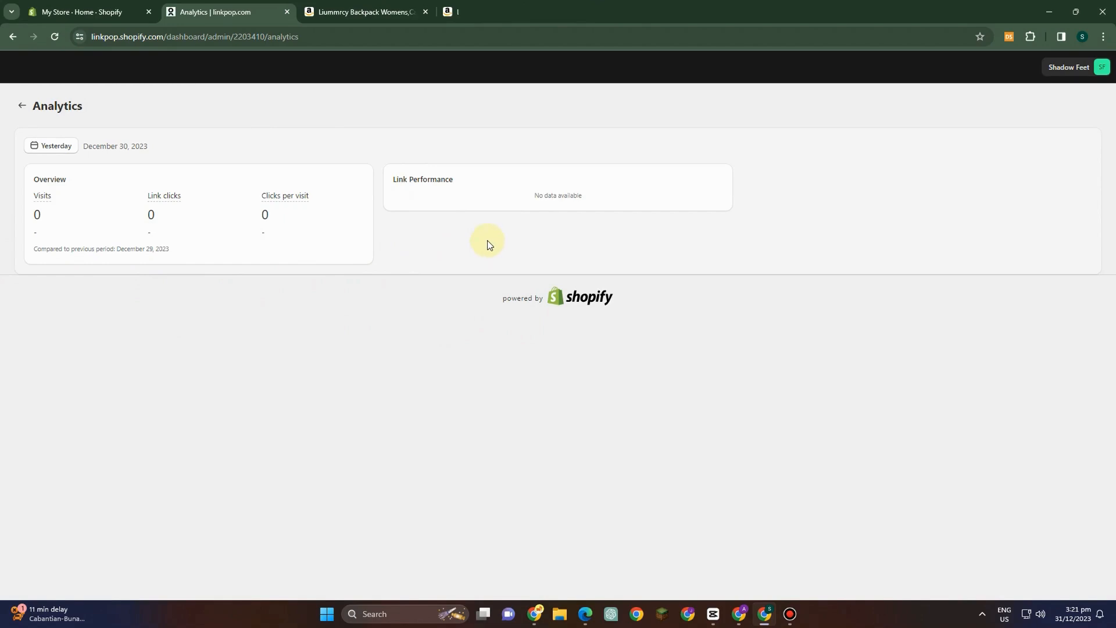
left_click(99, 8)
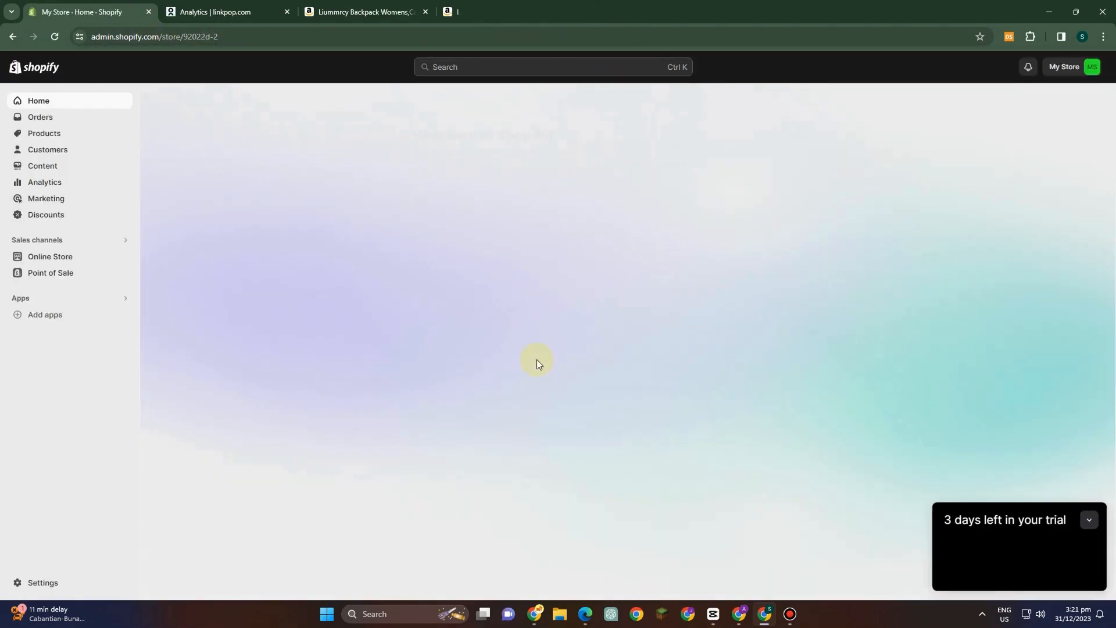
left_click(209, 12)
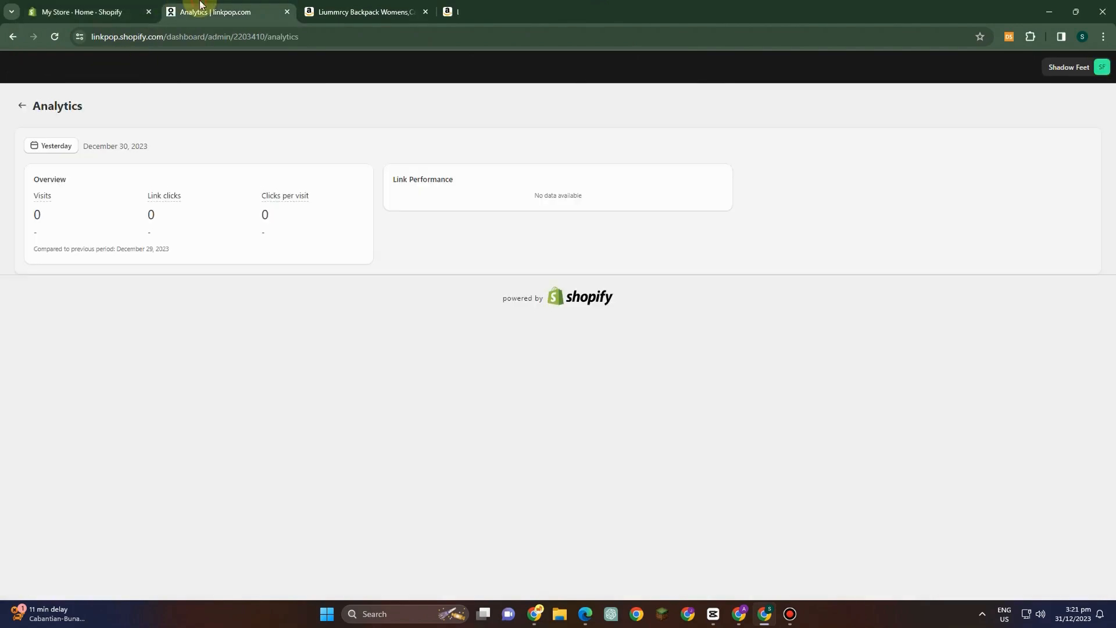
Step: Return to the Aesthetic page's editor and add an empty media block and an empty link block
left_click(13, 36)
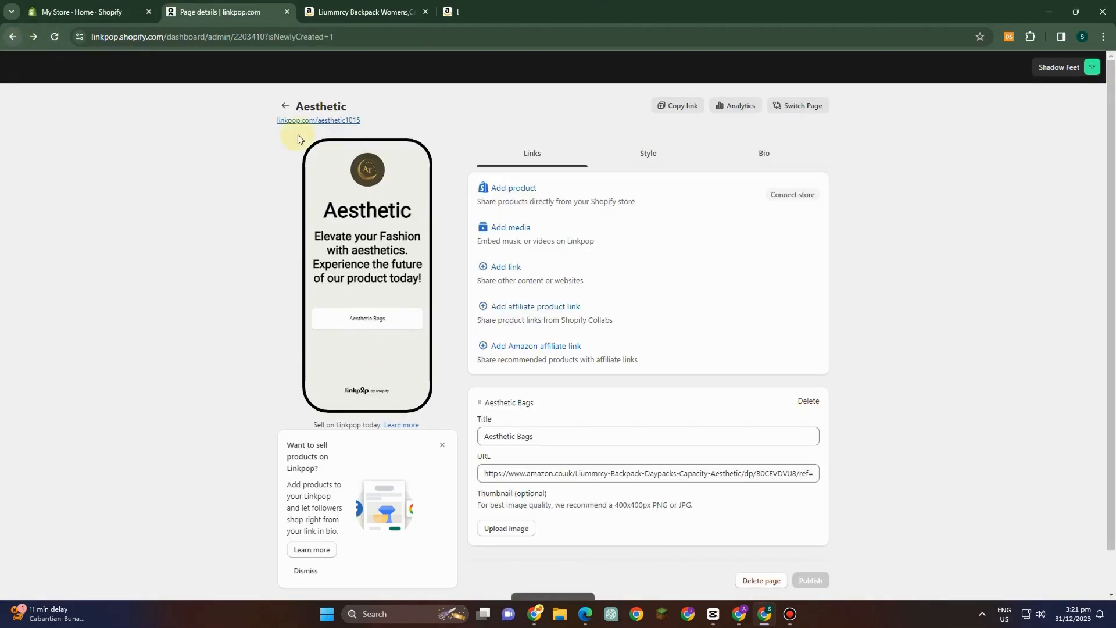
left_click(512, 228)
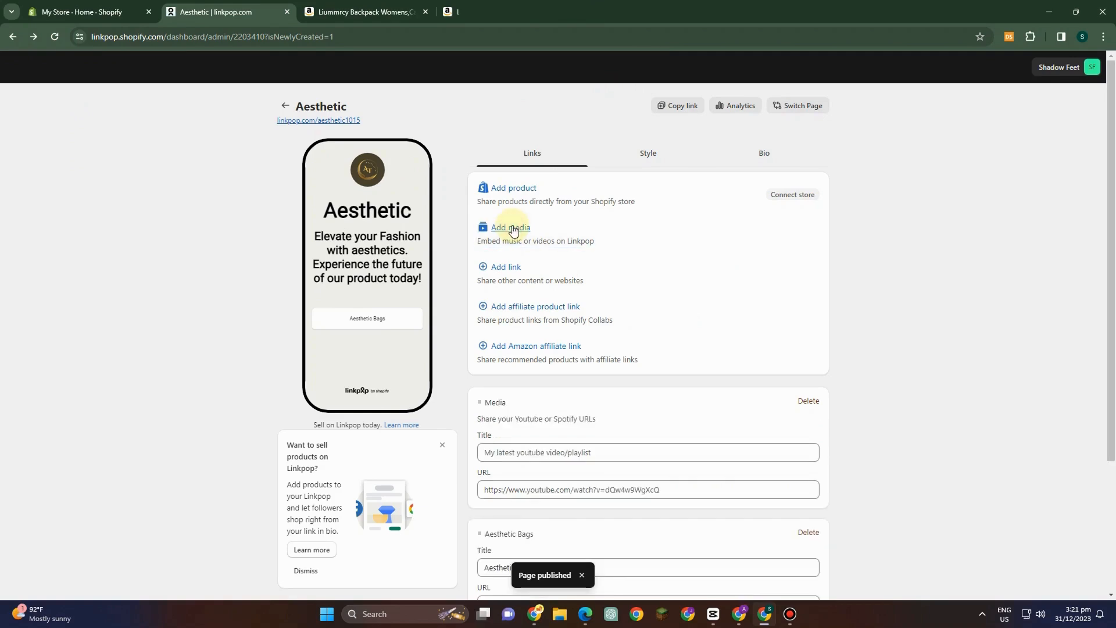
left_click(506, 268)
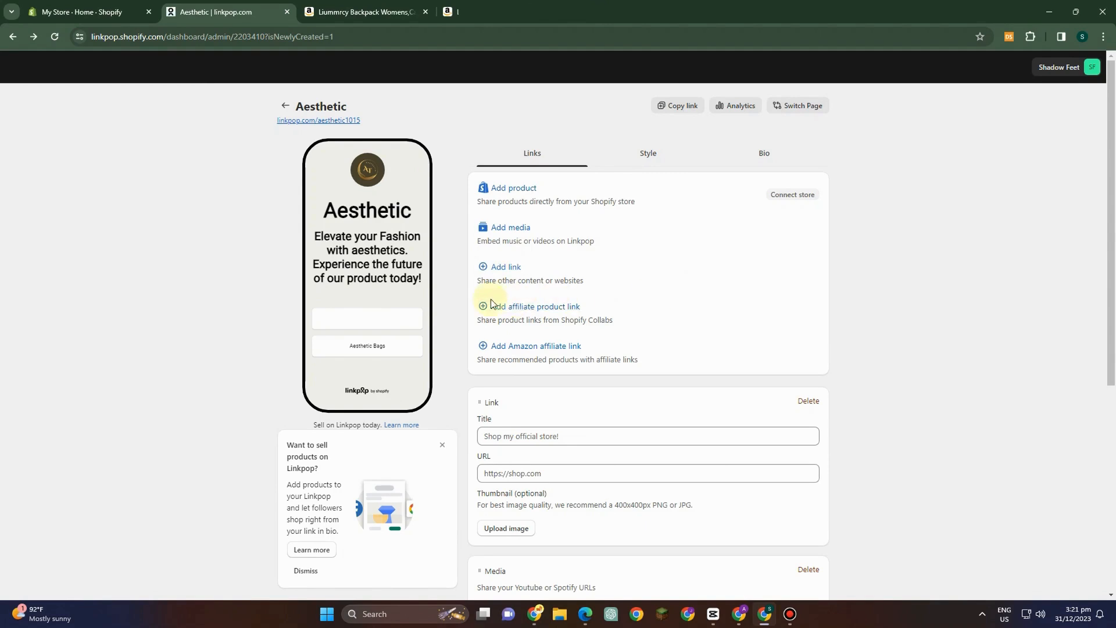
Step: Request early access to Shopify Collabs through the affiliate product link option and continue with the existing Shopify account
left_click(552, 310)
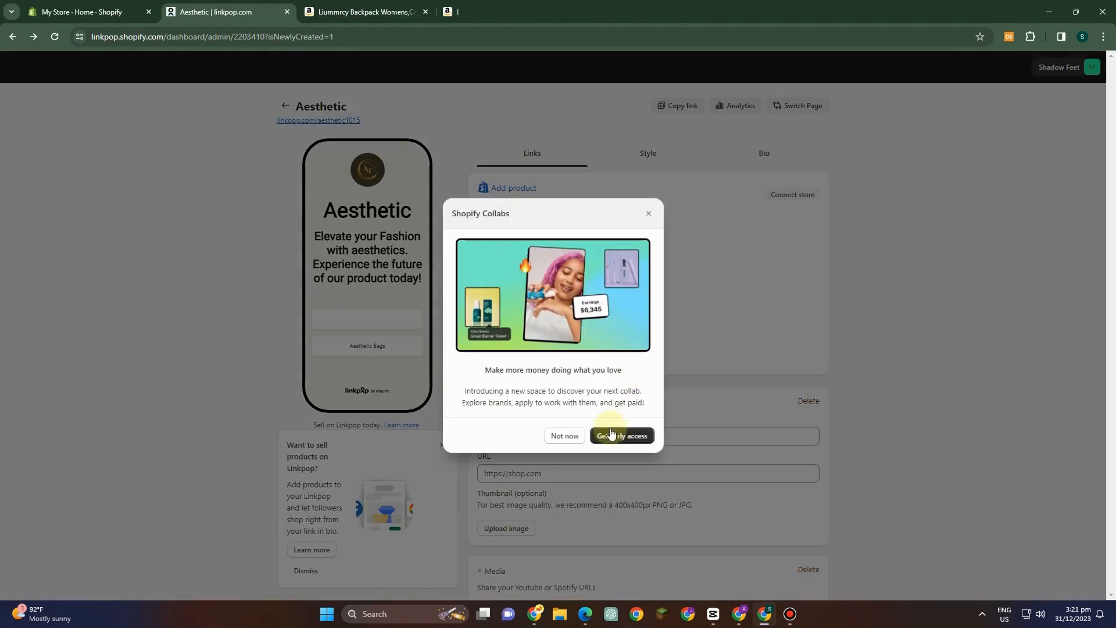
left_click_drag(463, 397, 638, 402)
left_click(607, 436)
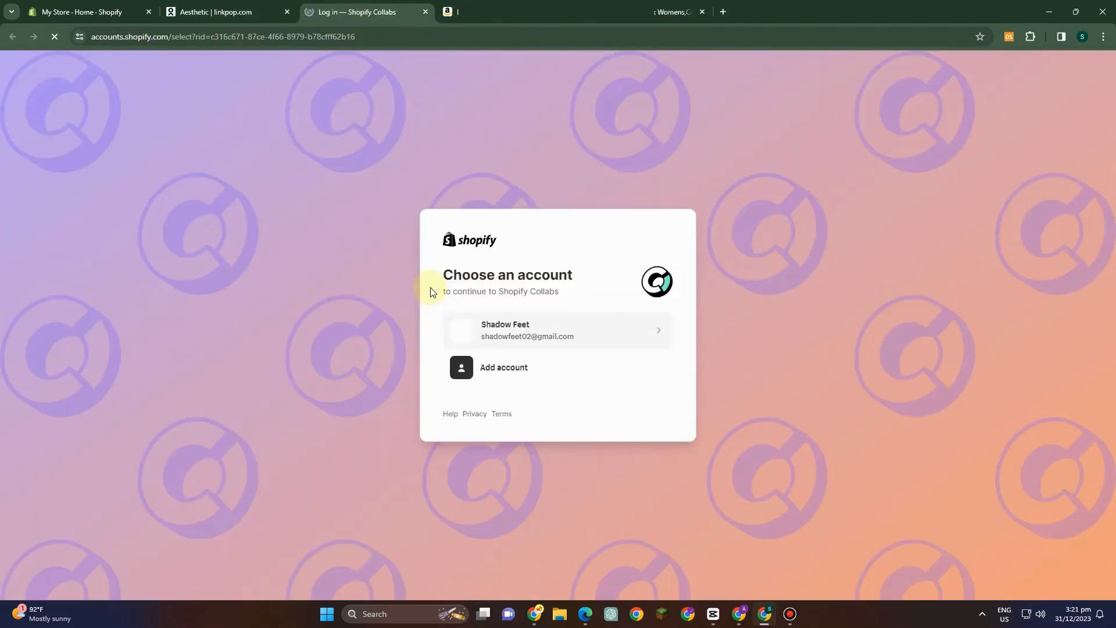
left_click(527, 340)
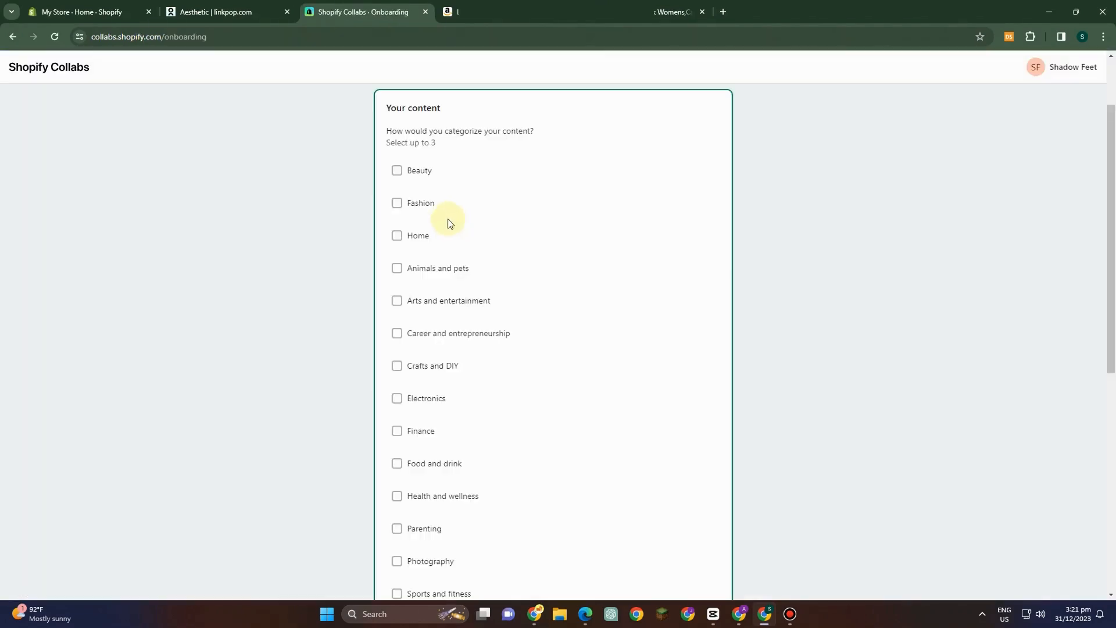
Step: Choose three content categories for the Collabs profile, including Fashion and Home, and continue to the products section
left_click(396, 205)
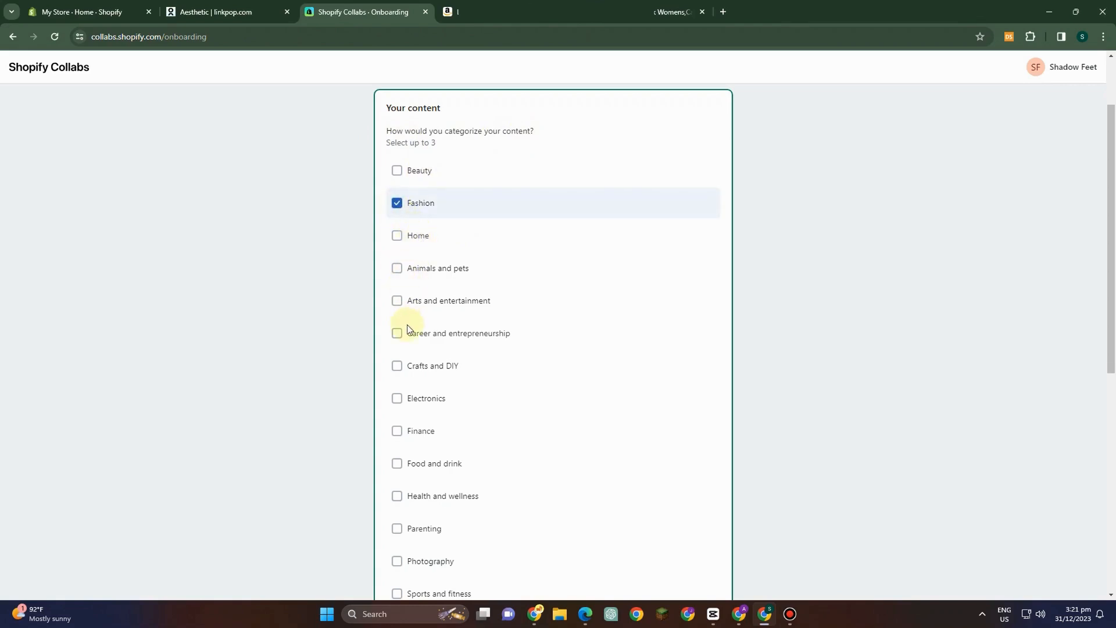
left_click(396, 237)
scroll(430, 349, "down", 1)
left_click(397, 308)
scroll(575, 360, "down", 5)
left_click(700, 413)
Step: Select Arts and crafts, Beauty and DIY as the products to promote and continue to the About you section
scroll(474, 261, "up", 6)
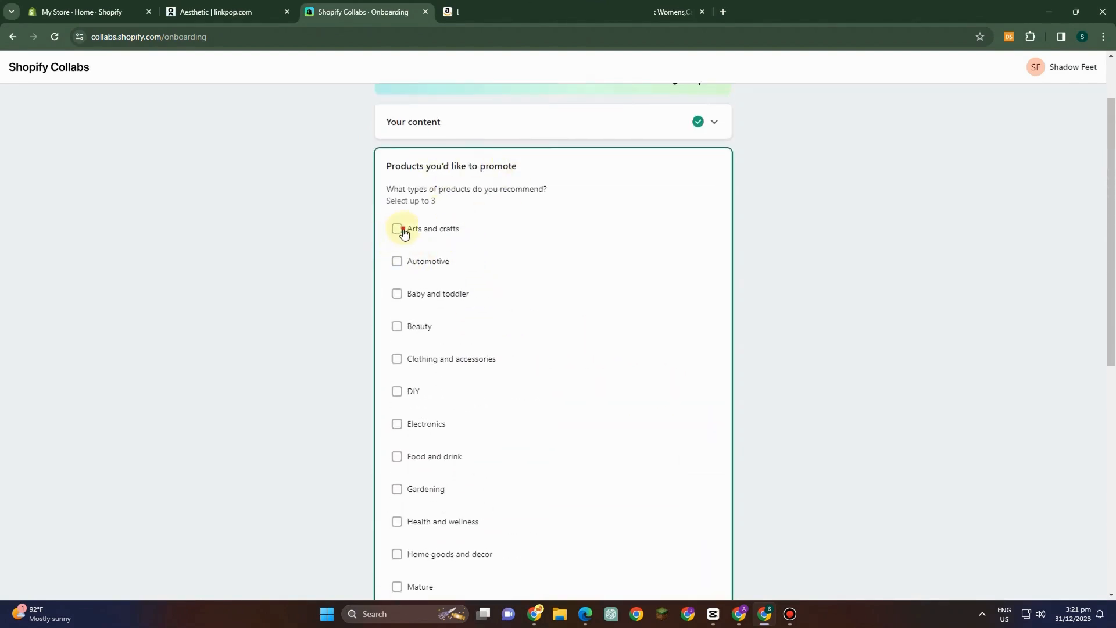
left_click(401, 233)
left_click(407, 337)
left_click(413, 390)
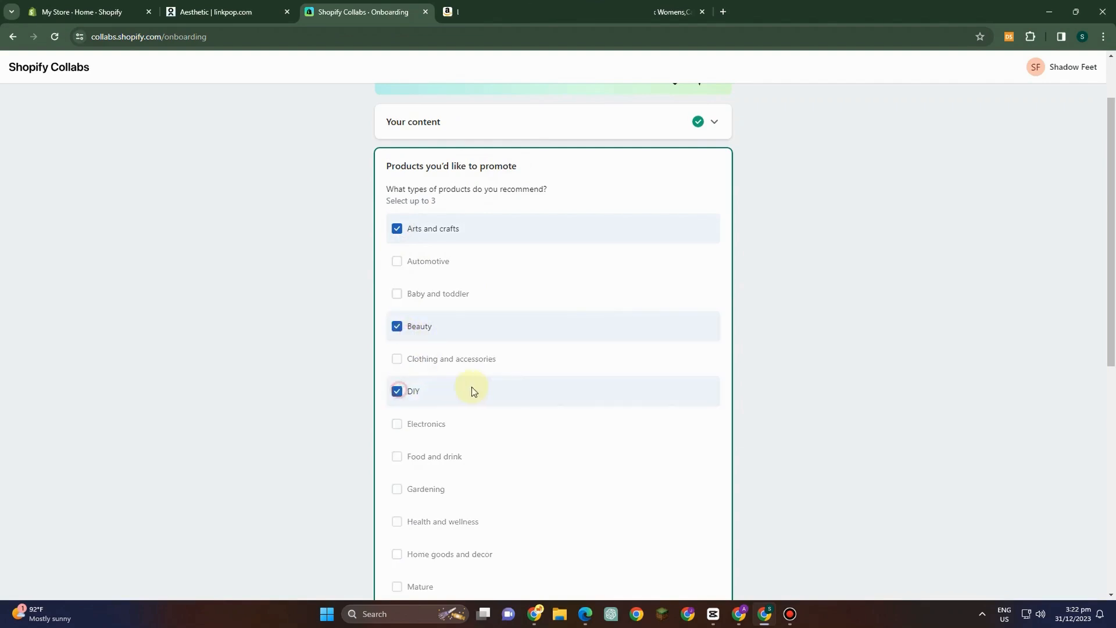
scroll(533, 406, "down", 8)
left_click(700, 359)
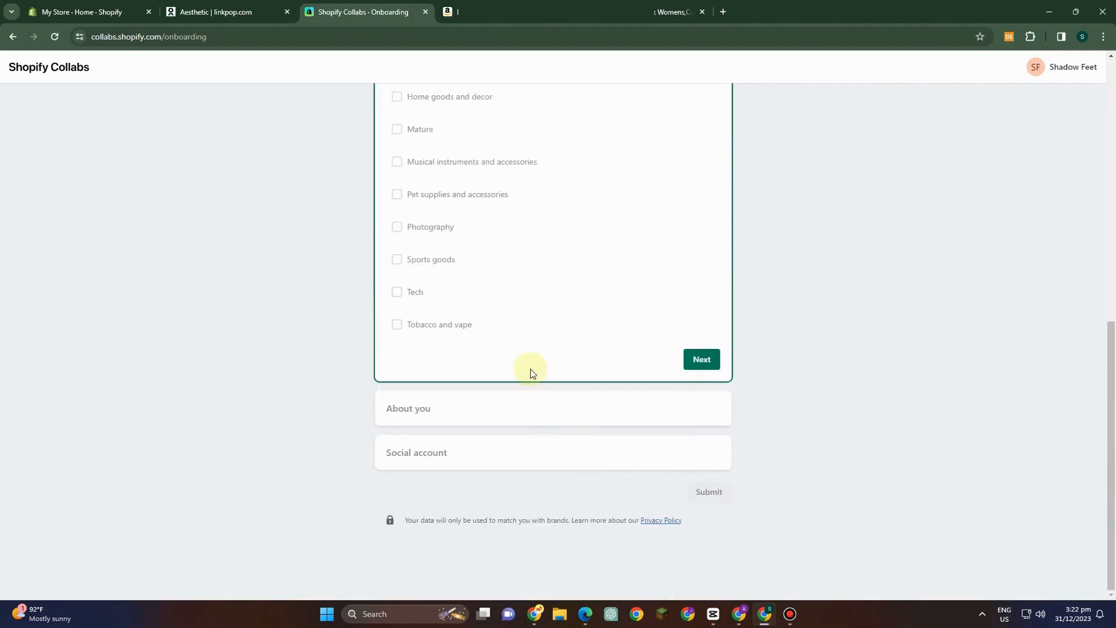
Step: Complete the About you section and try to connect Instagram as the social account
scroll(525, 415, "down", 5)
scroll(416, 353, "up", 1)
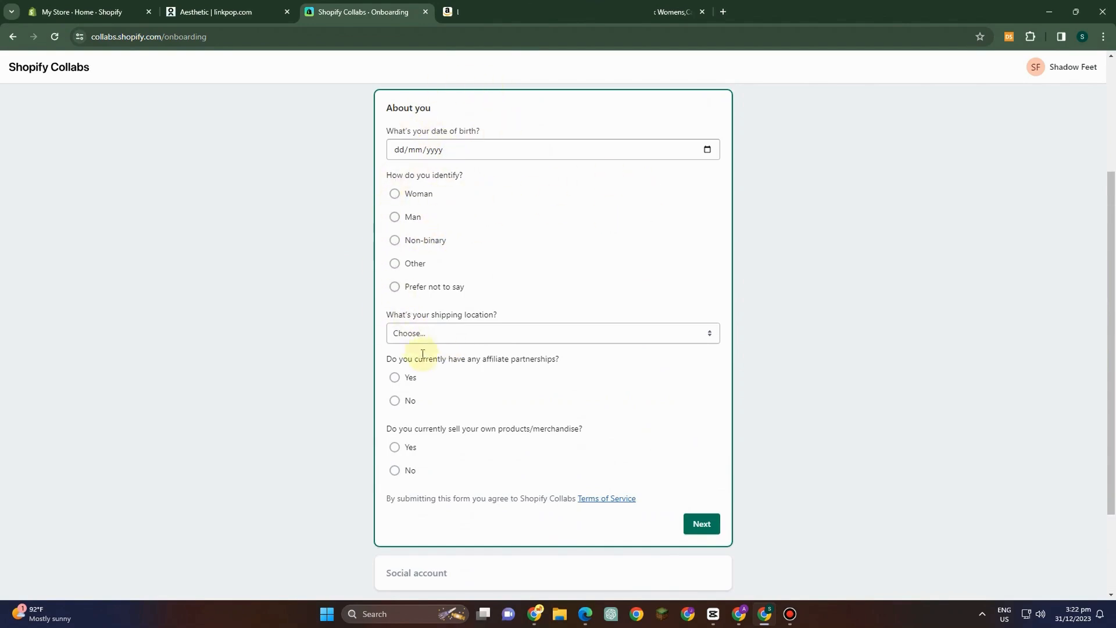
left_click(699, 525)
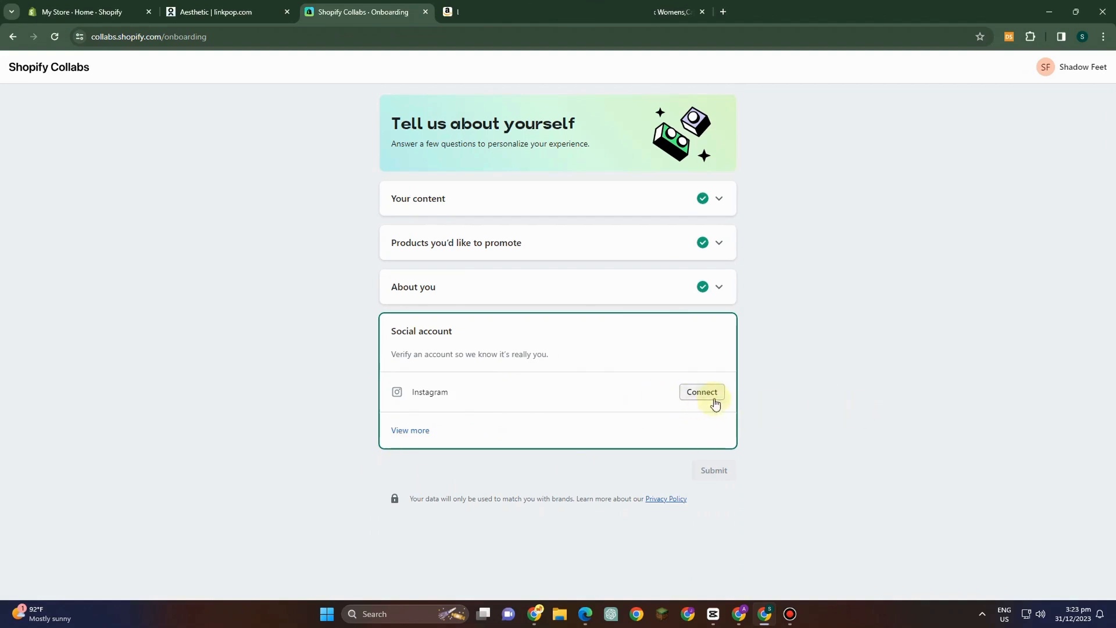
left_click(701, 392)
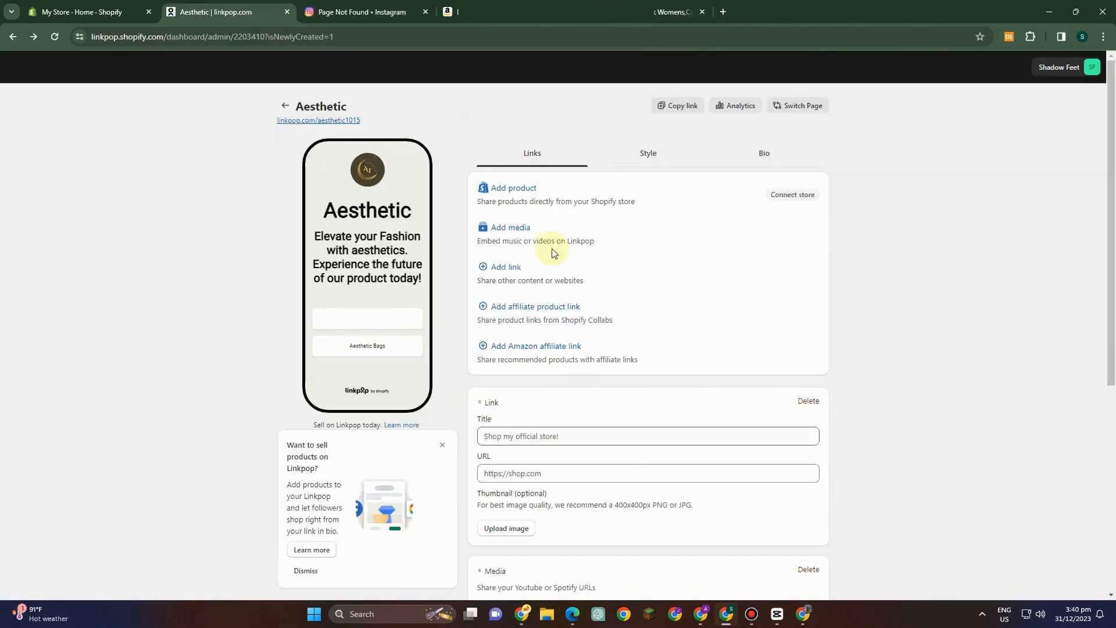
Step: Review the page's link blocks, view the public Aesthetic page and check where its Aesthetic Bags link leads
scroll(555, 252, "down", 6)
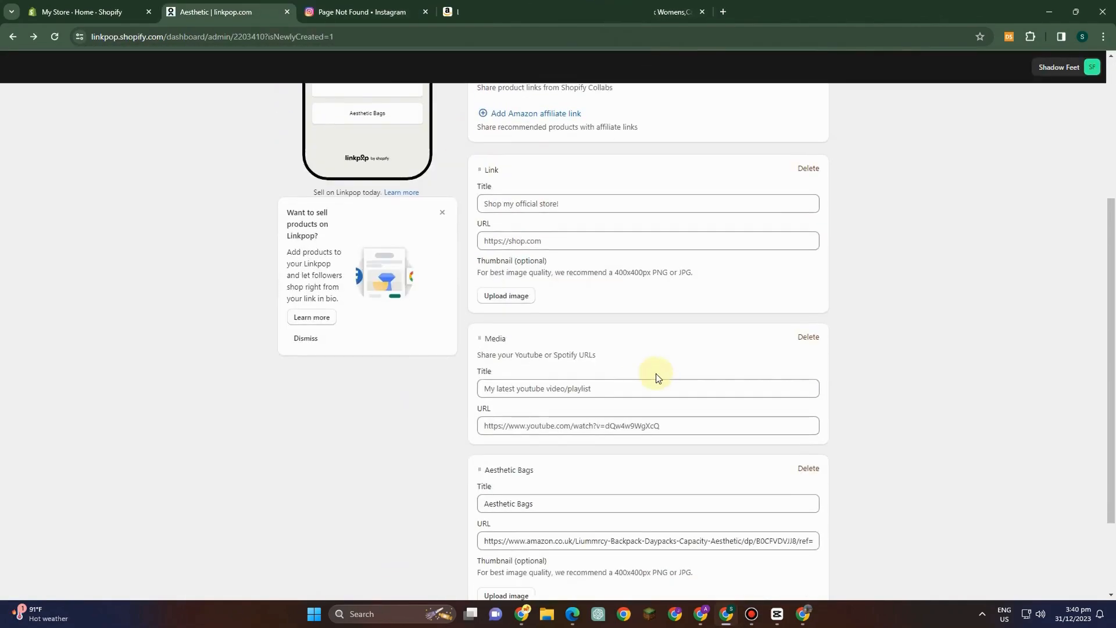
scroll(819, 426, "up", 6)
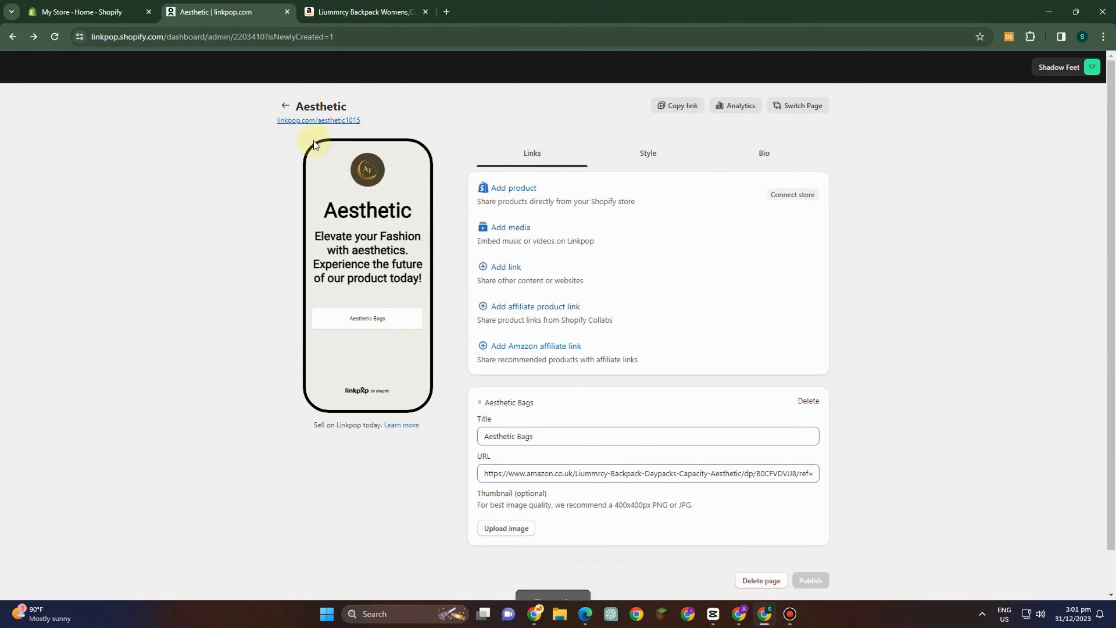
left_click(312, 121)
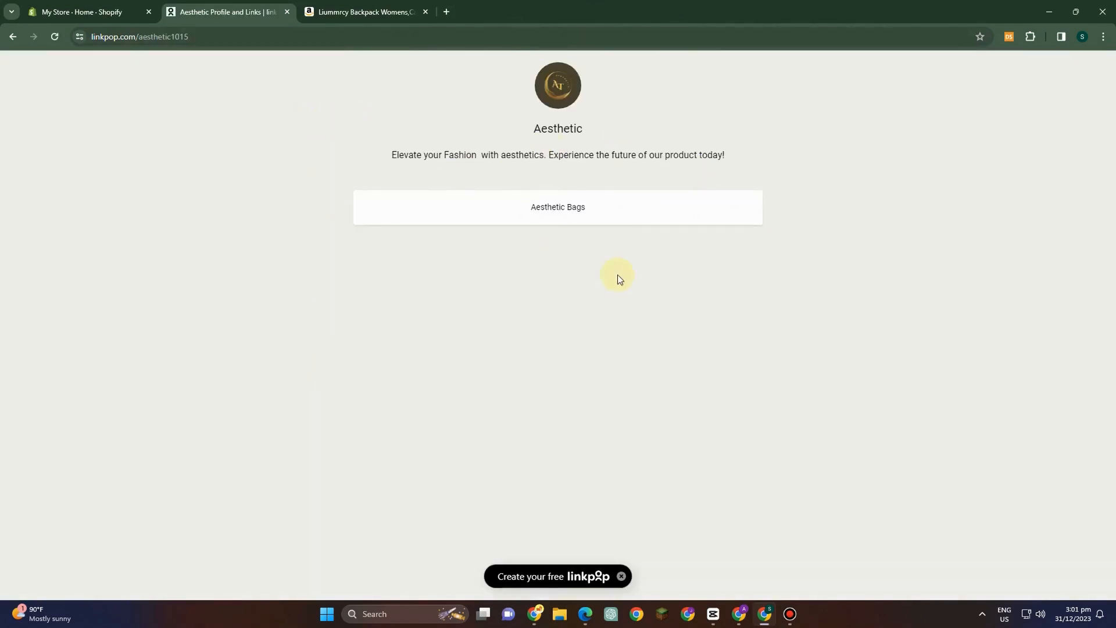
left_click(584, 211)
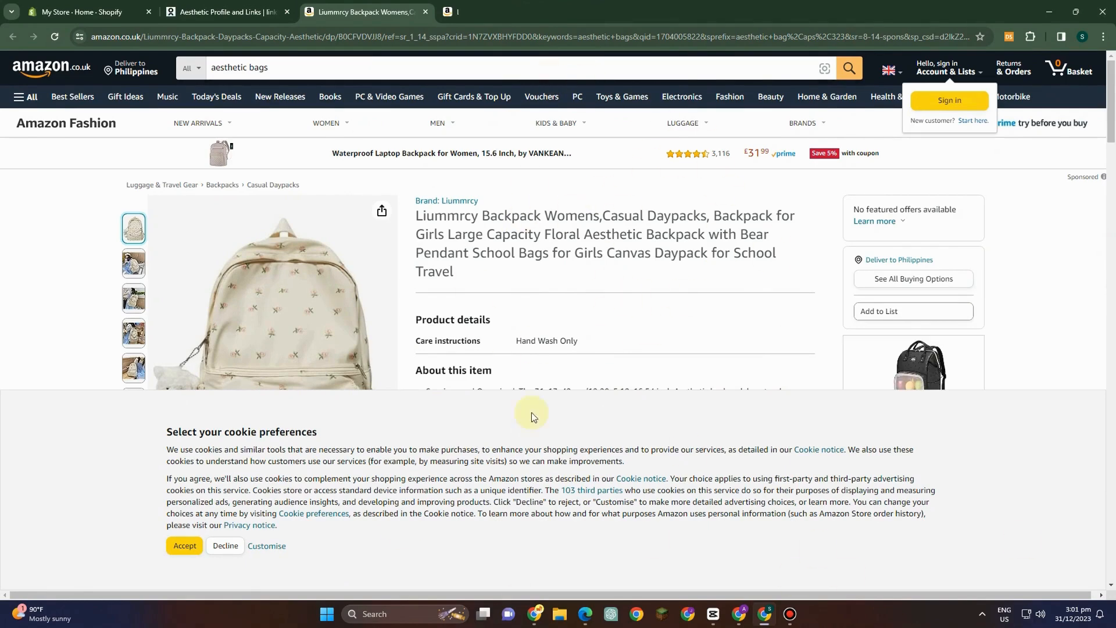
left_click(226, 11)
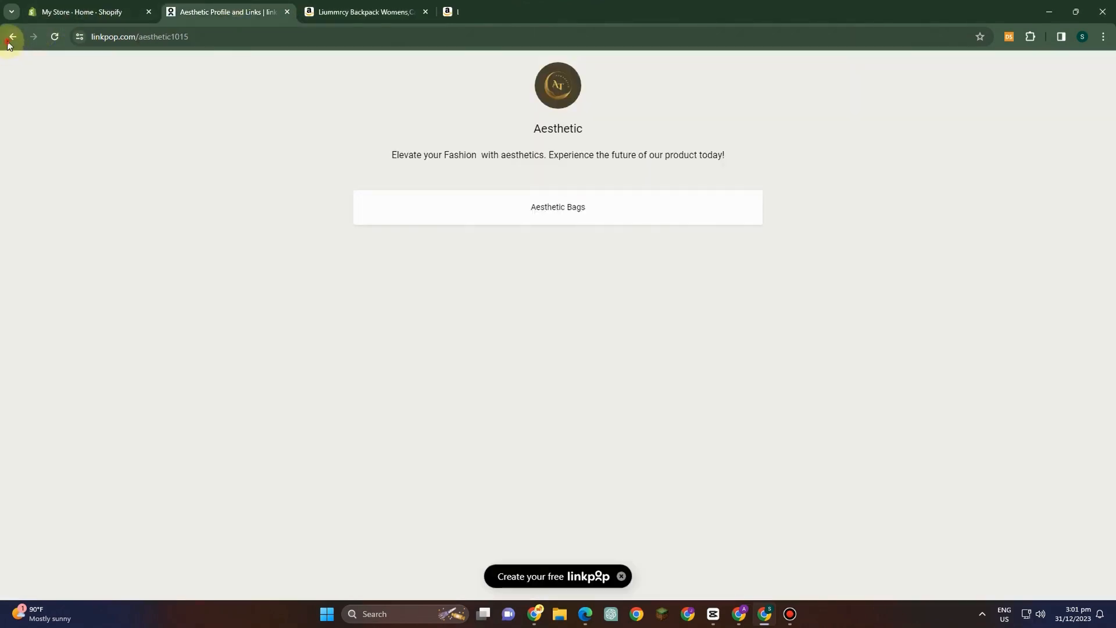